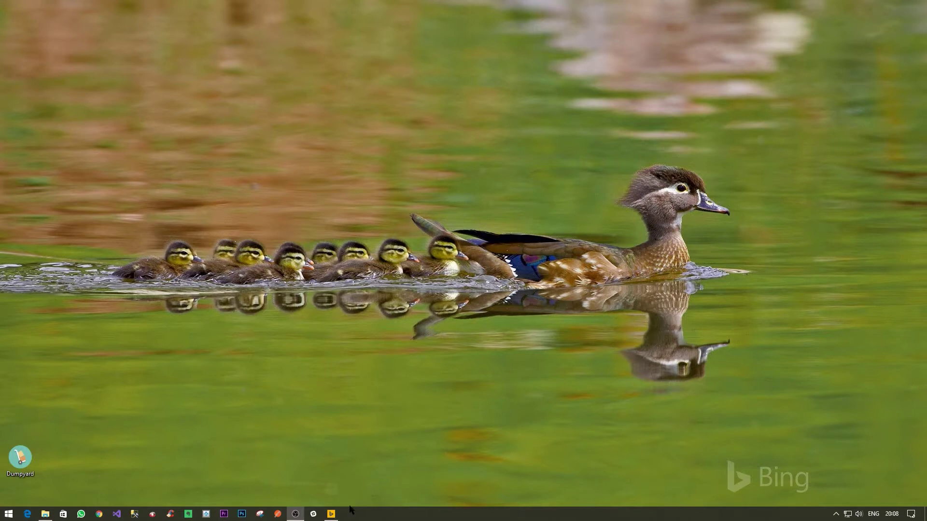
Launch Kodi by searching 'kodi' in the Windows Start menu, then dismiss the Exodus source list
{"action": "left_click", "coordinate": [332, 514]}
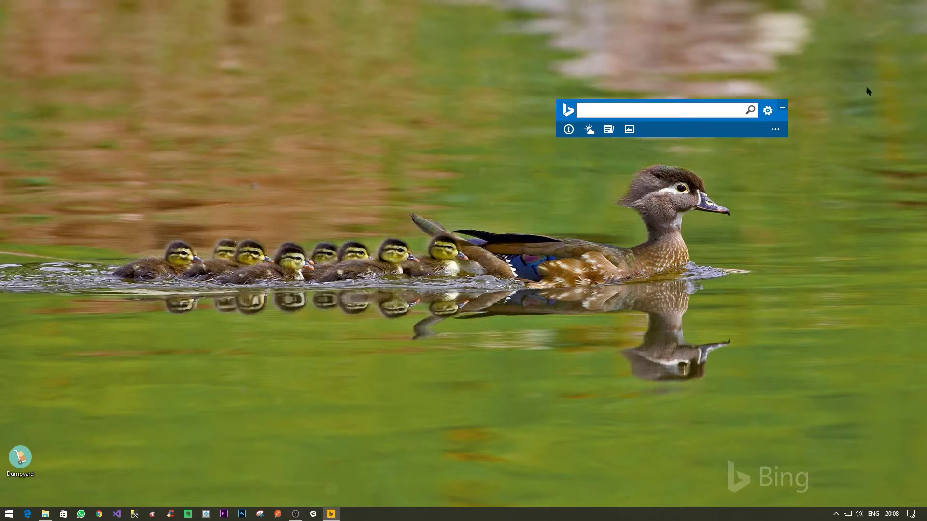
{"action": "left_click", "coordinate": [782, 108]}
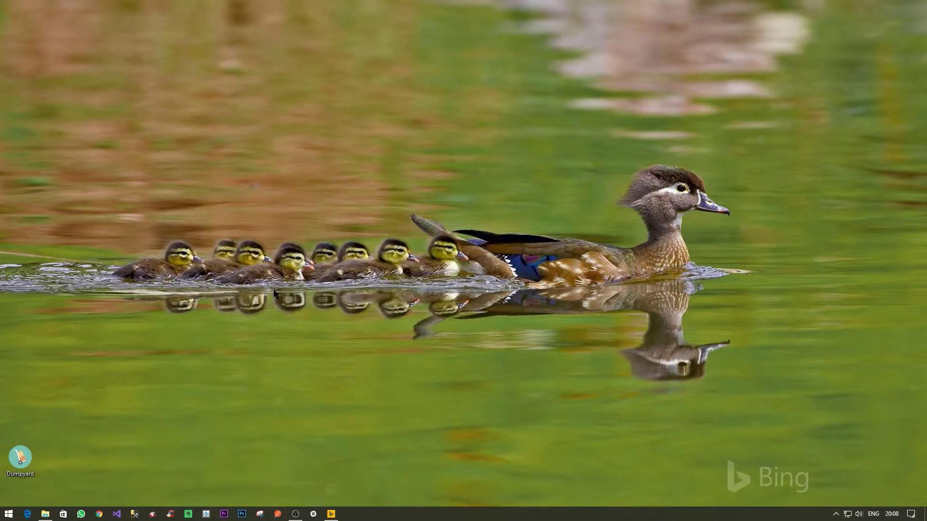
{"action": "key", "text": "super"}
{"action": "type", "text": "ko"}
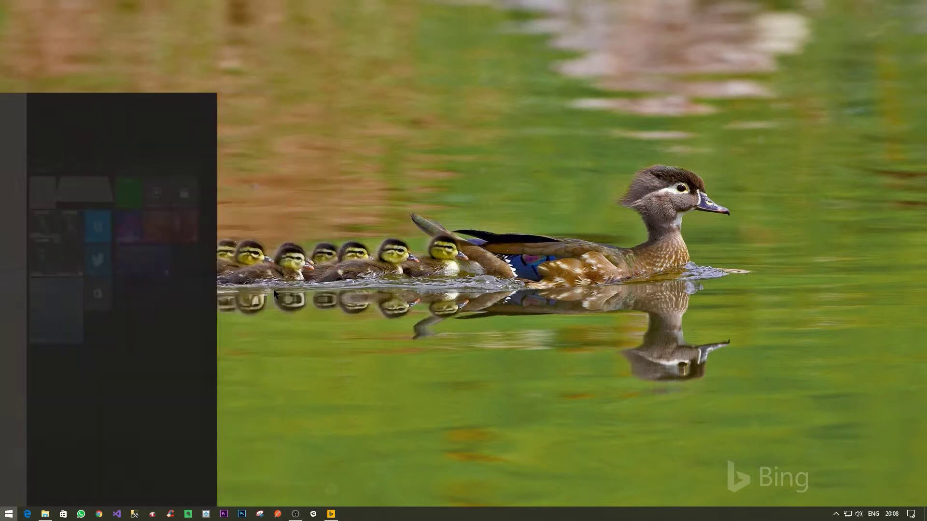
{"action": "type", "text": "di"}
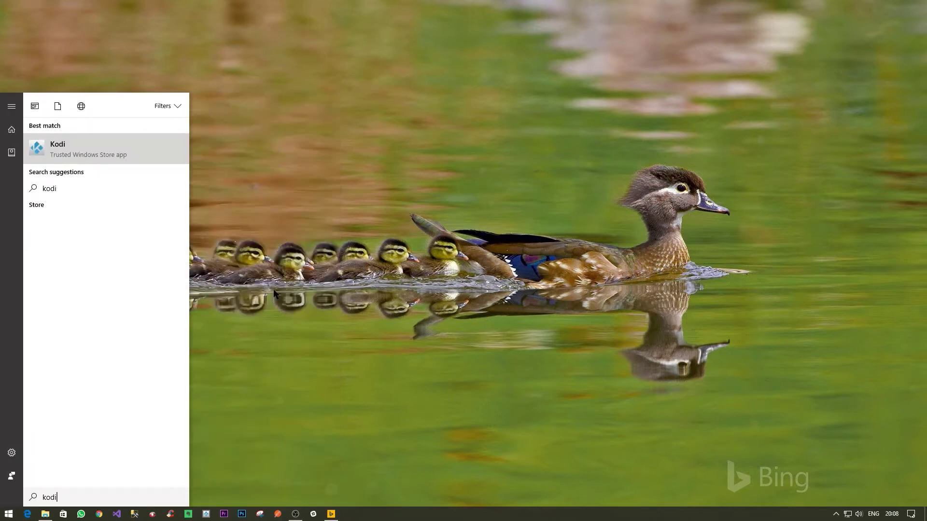
{"action": "key", "text": "Return"}
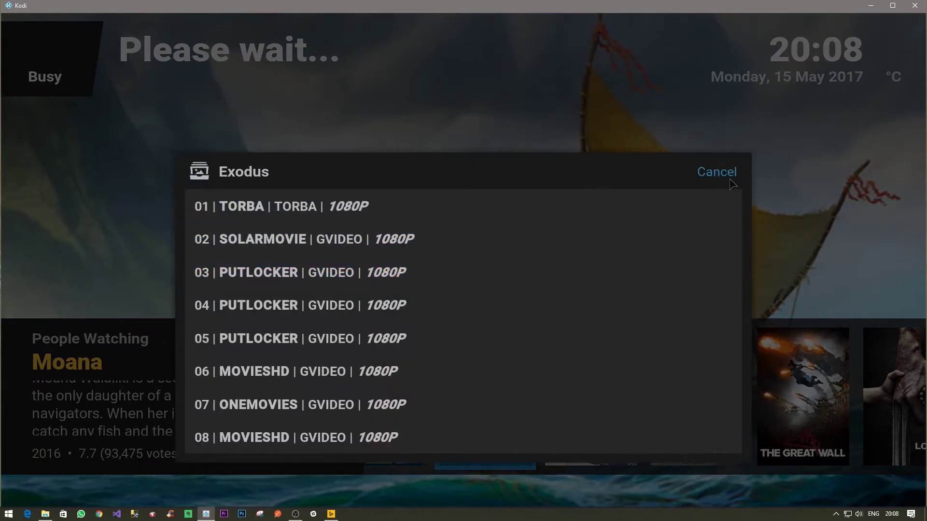
{"action": "left_click", "coordinate": [737, 176]}
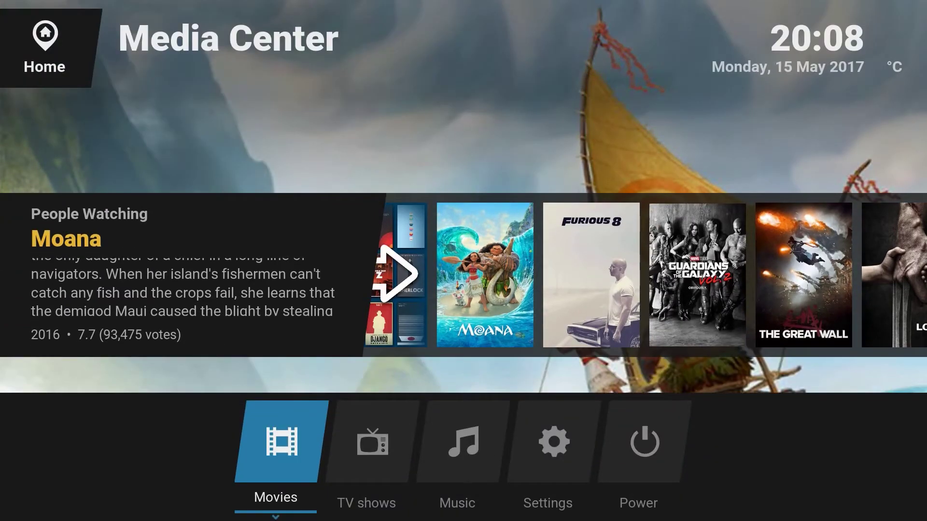
Move along the home menu to Power and back to Movies
{"action": "key", "text": "Right"}
{"action": "key", "text": "Right"}
{"action": "key", "text": "Right"}
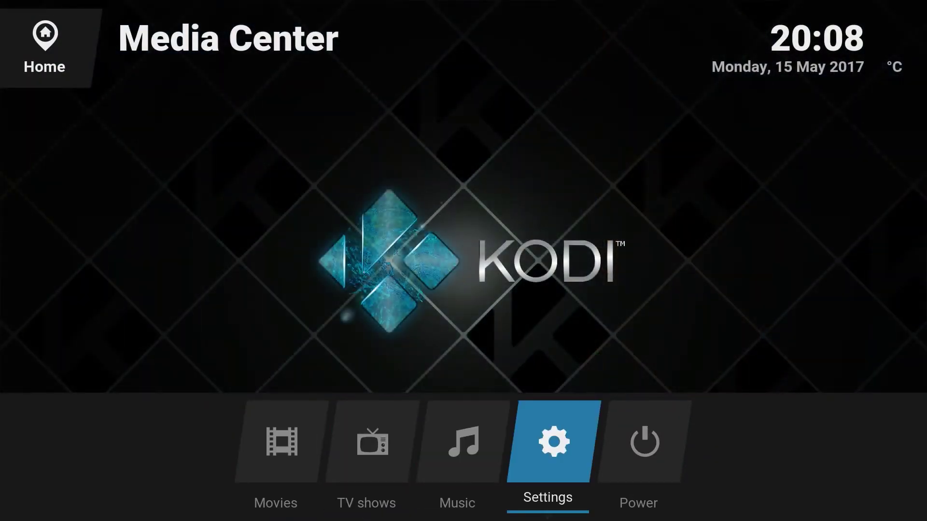
{"action": "key", "text": "Right"}
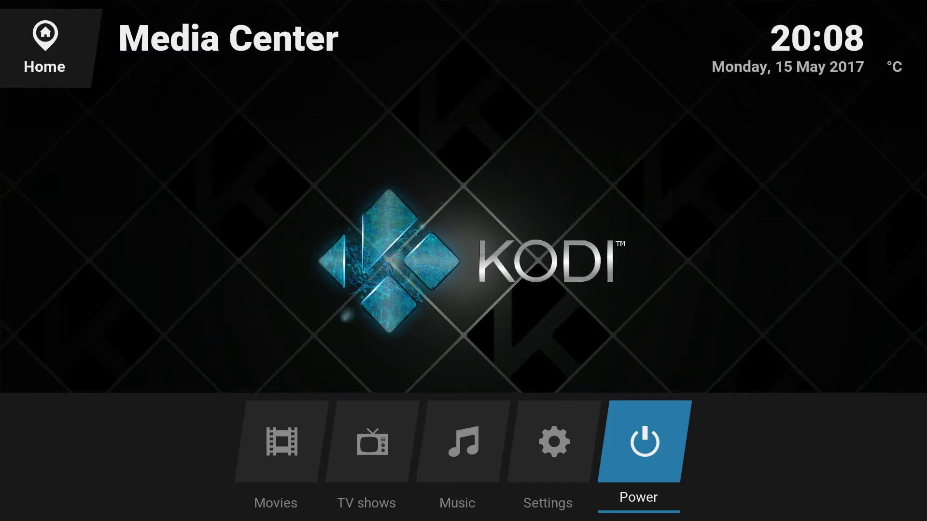
{"action": "key", "text": "Left"}
{"action": "key", "text": "Left"}
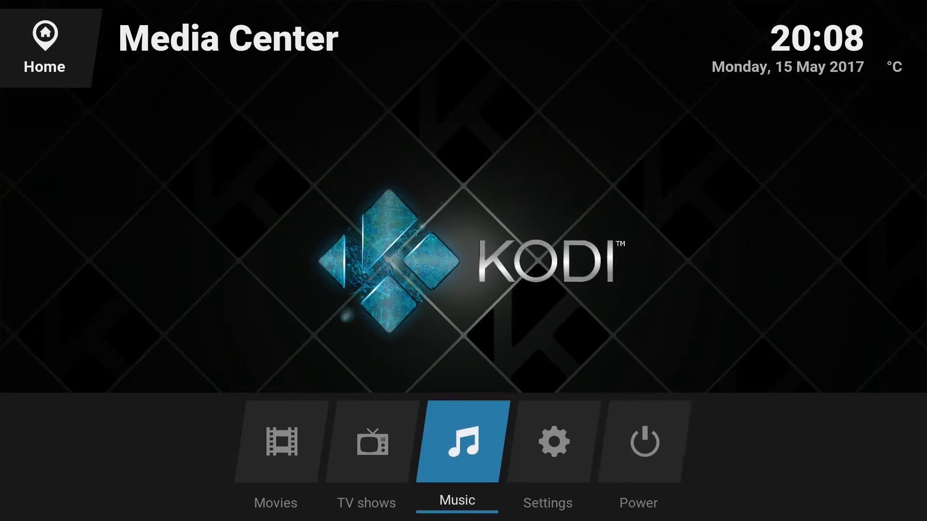
{"action": "key", "text": "Left"}
{"action": "key", "text": "Left"}
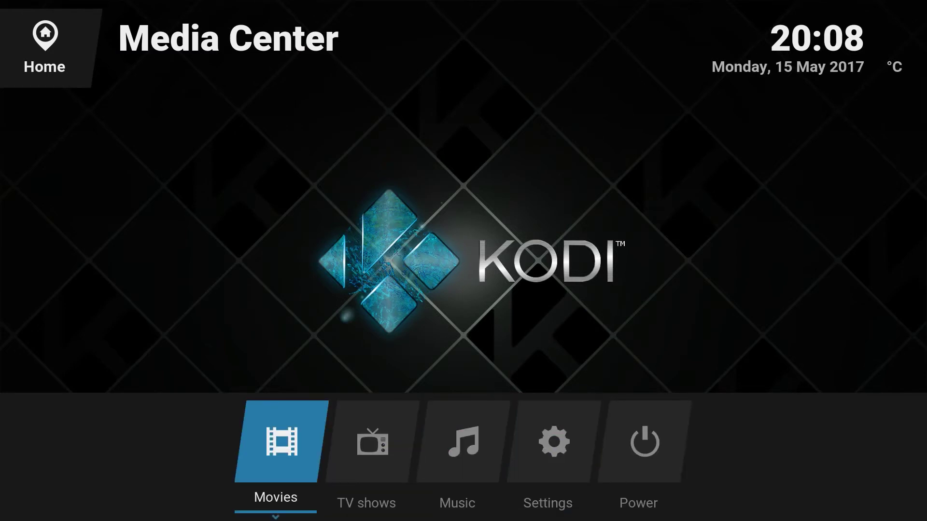
Open the Power options from the home menu, close them, and return focus to Movies
{"action": "key", "text": "Right"}
{"action": "key", "text": "Right"}
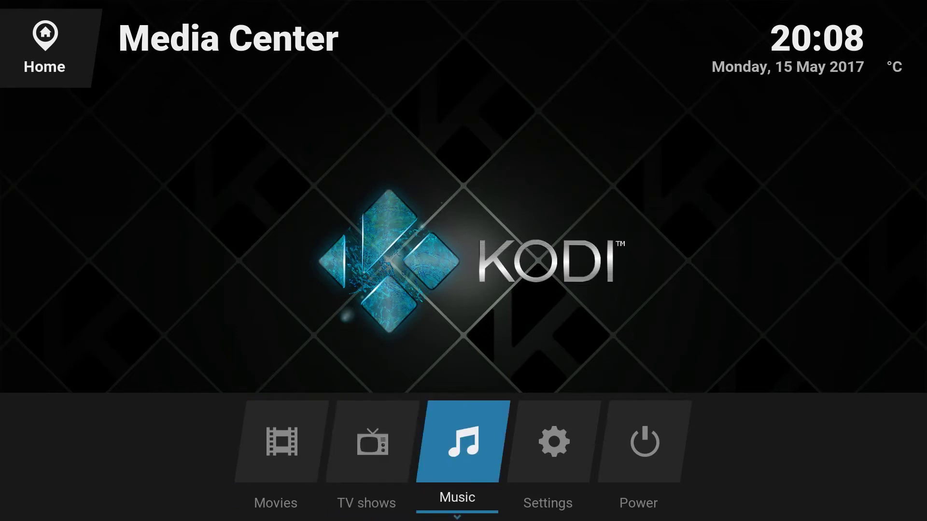
{"action": "key", "text": "Right"}
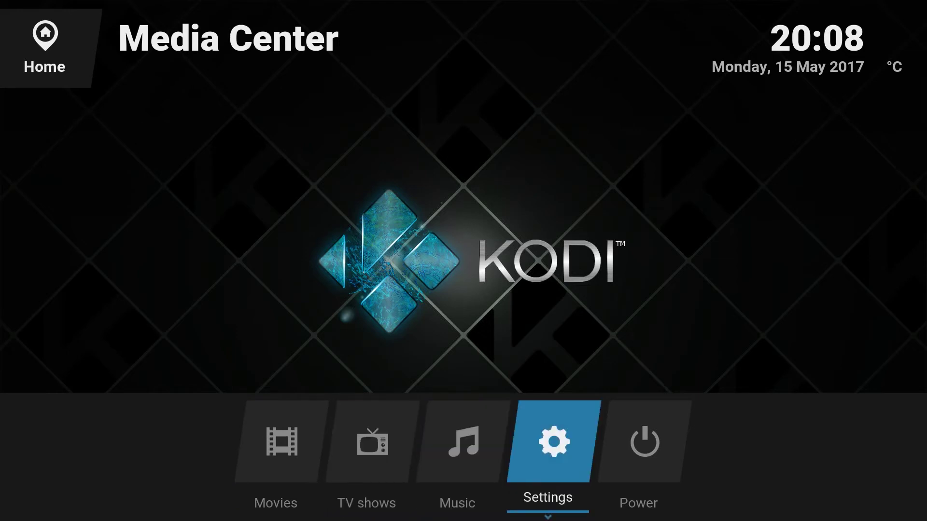
{"action": "key", "text": "Right"}
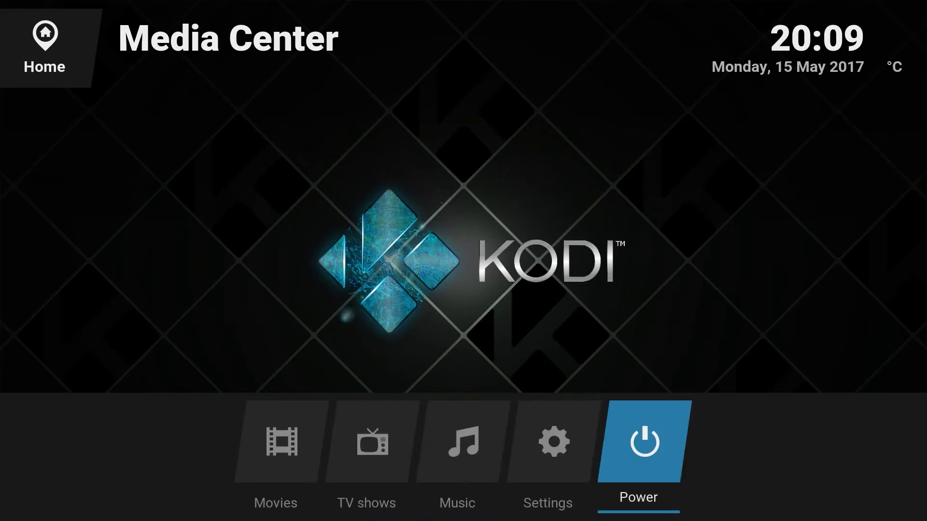
{"action": "key", "text": "Return"}
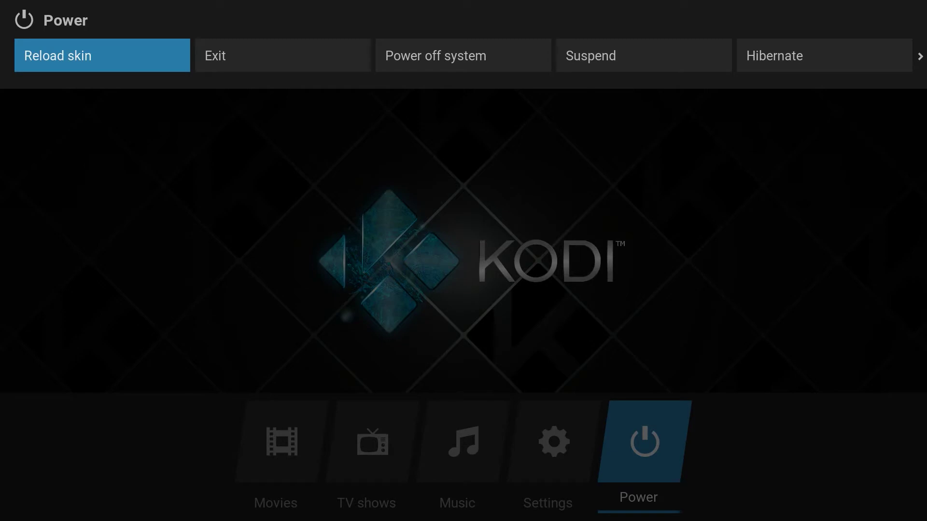
{"action": "key", "text": "Escape"}
{"action": "key", "text": "Left"}
{"action": "key", "text": "Left"}
{"action": "key", "text": "Left"}
{"action": "key", "text": "Left"}
{"action": "key", "text": "Left"}
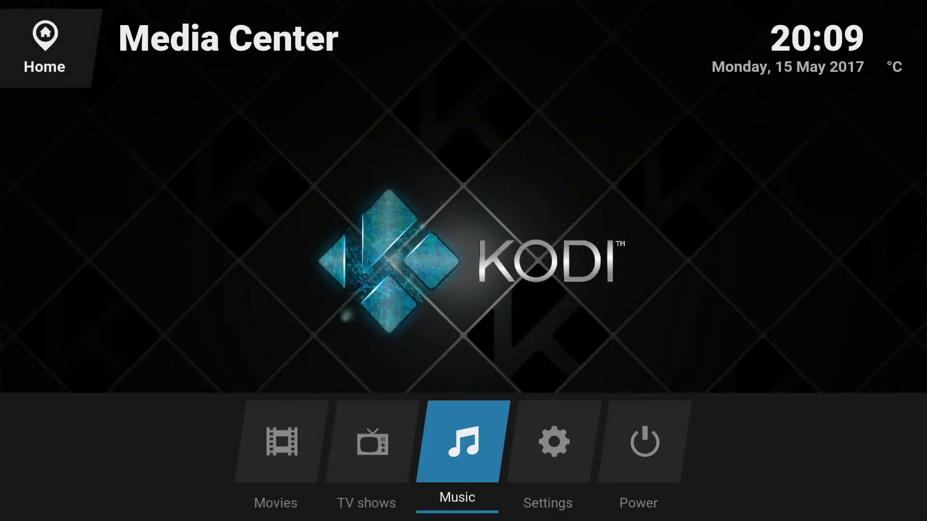
{"action": "key", "text": "Right"}
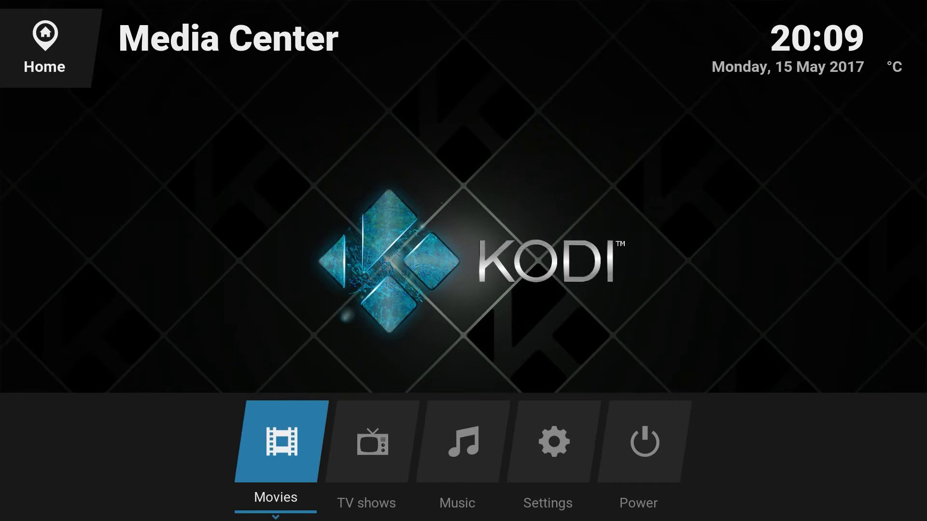
Browse People Watching past The Boss Baby, Sing, Frozen, Get Out and Prometheus to Fist Fight
{"action": "key", "text": "Up"}
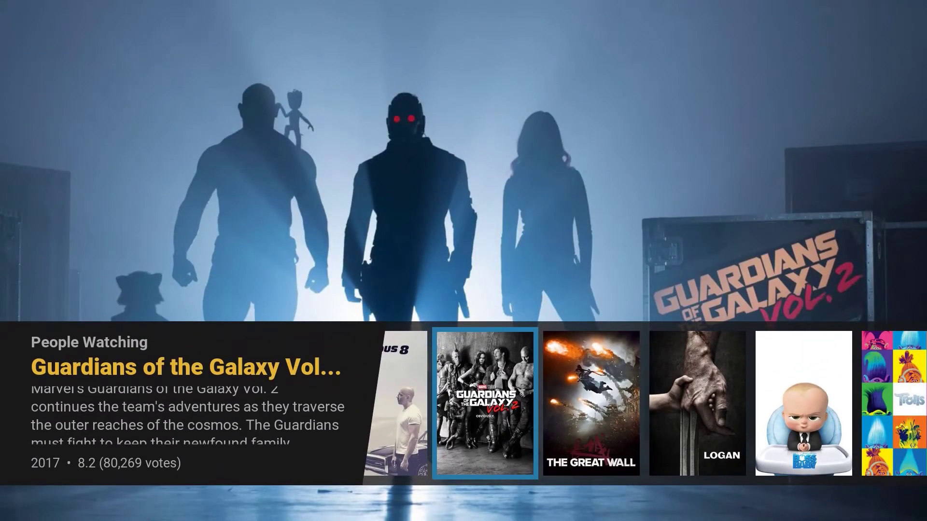
{"action": "key", "text": "Right"}
{"action": "key", "text": "Right"}
{"action": "key", "text": "Right"}
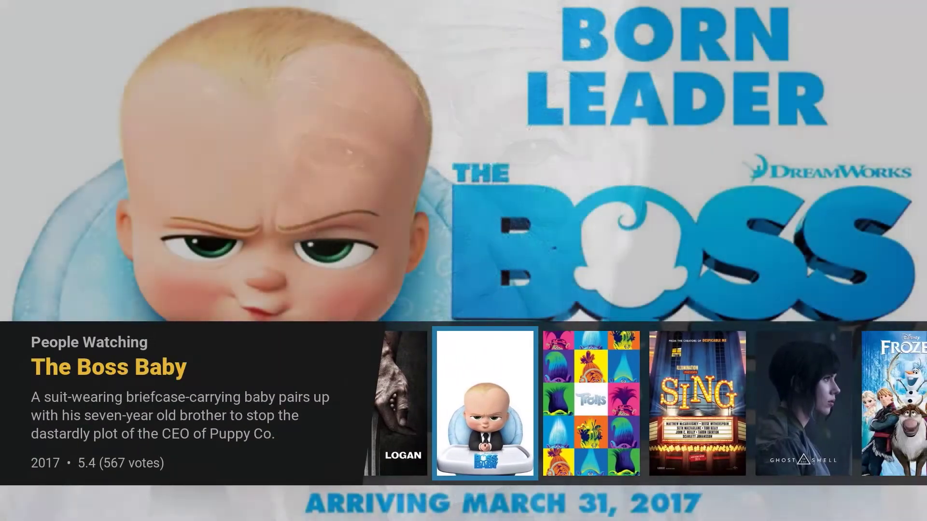
{"action": "key", "text": "Right"}
{"action": "key", "text": "Right"}
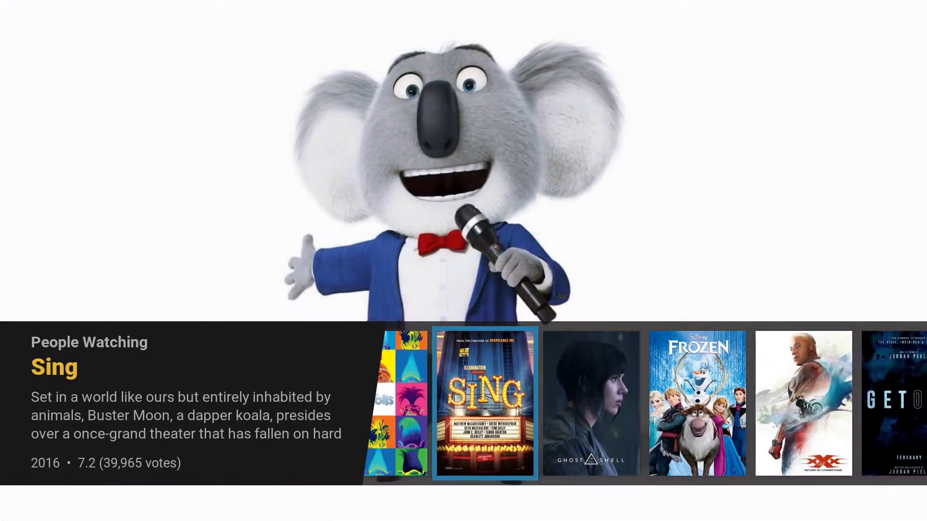
{"action": "key", "text": "Right"}
{"action": "key", "text": "Right"}
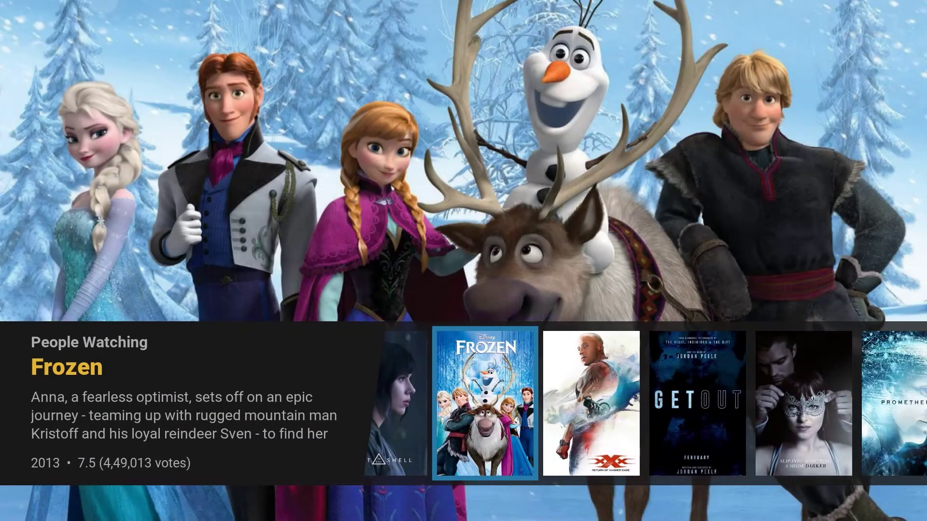
{"action": "key", "text": "Right"}
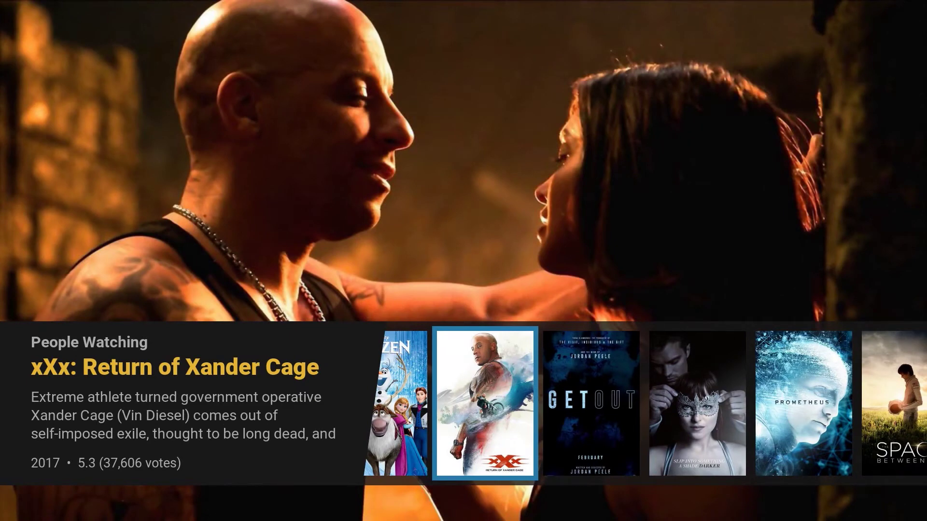
{"action": "key", "text": "Right"}
{"action": "key", "text": "Right"}
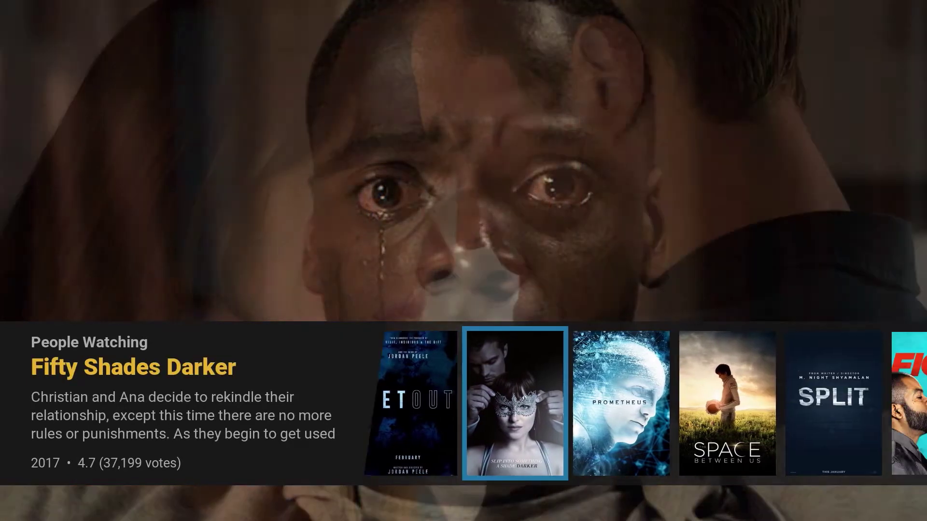
{"action": "key", "text": "Right"}
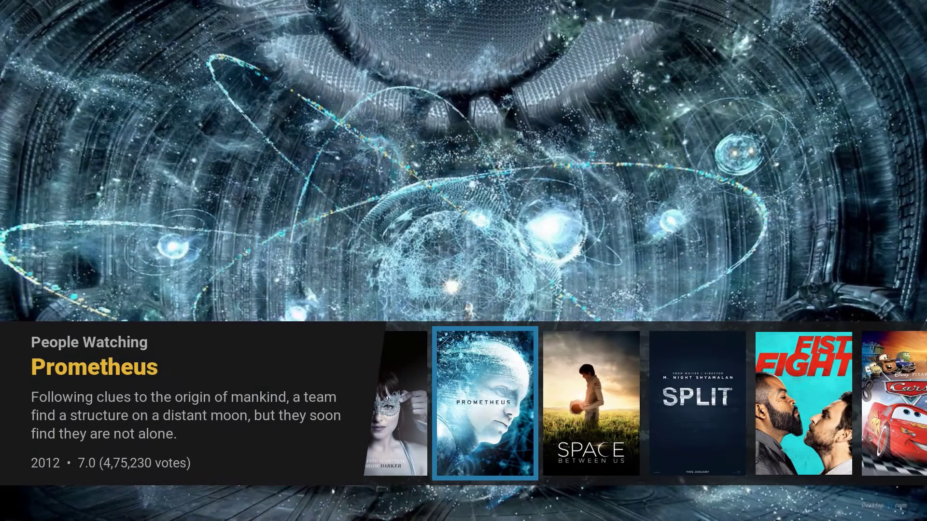
{"action": "key", "text": "Right"}
{"action": "key", "text": "Right"}
{"action": "key", "text": "Right"}
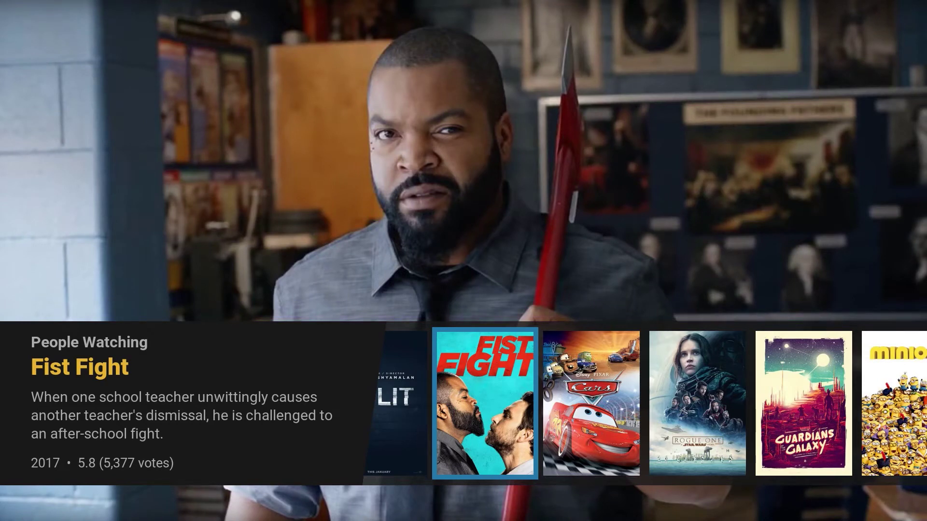
{"action": "key", "text": "Down"}
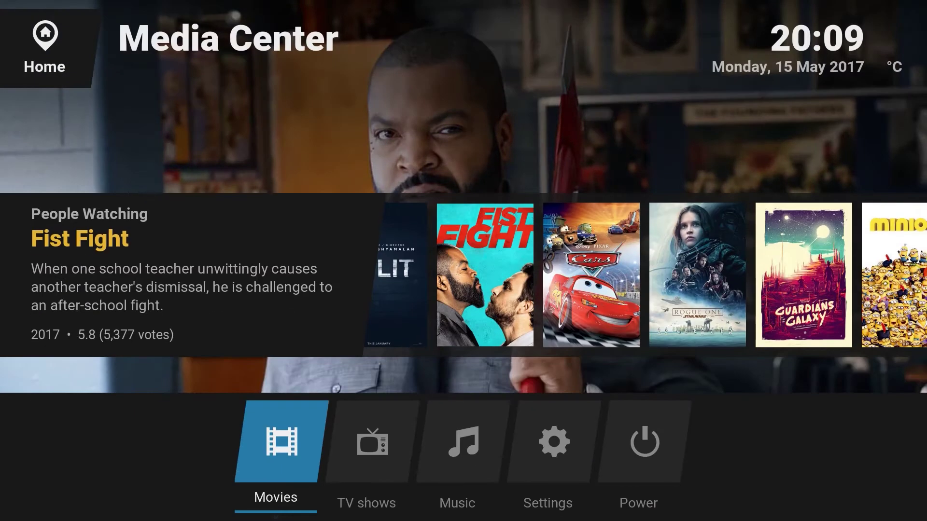
Switch the home menu to TV shows and browse People Watching to The Blacklist and Gotham
{"action": "key", "text": "Right"}
{"action": "key", "text": "Up"}
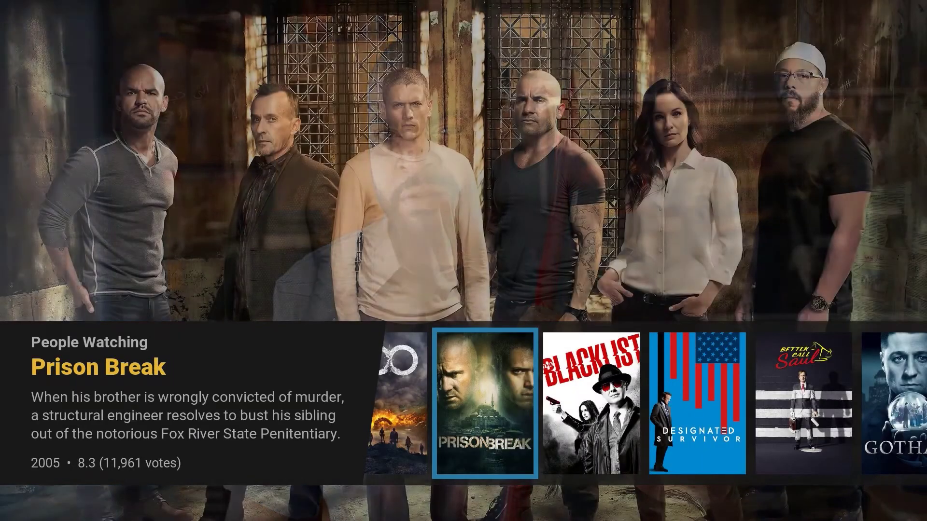
{"action": "key", "text": "Right"}
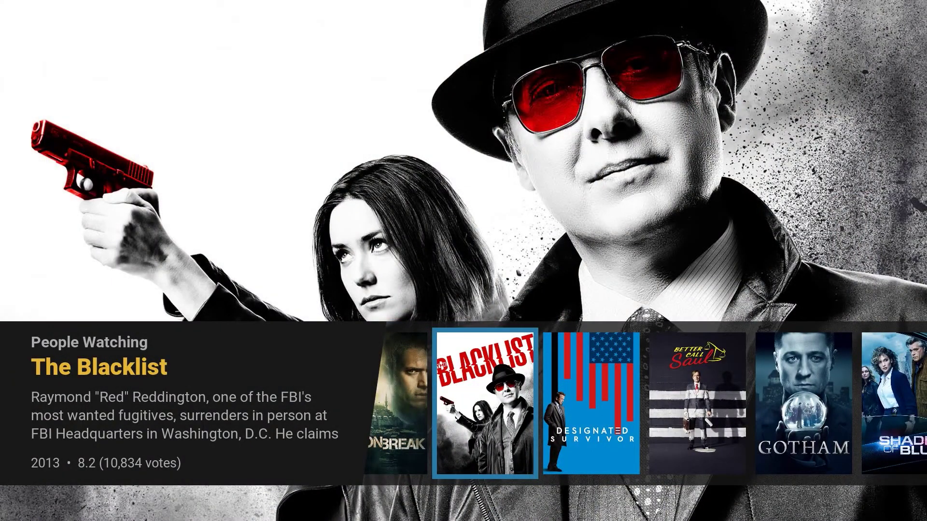
{"action": "key", "text": "Right"}
{"action": "key", "text": "Right"}
{"action": "key", "text": "Right"}
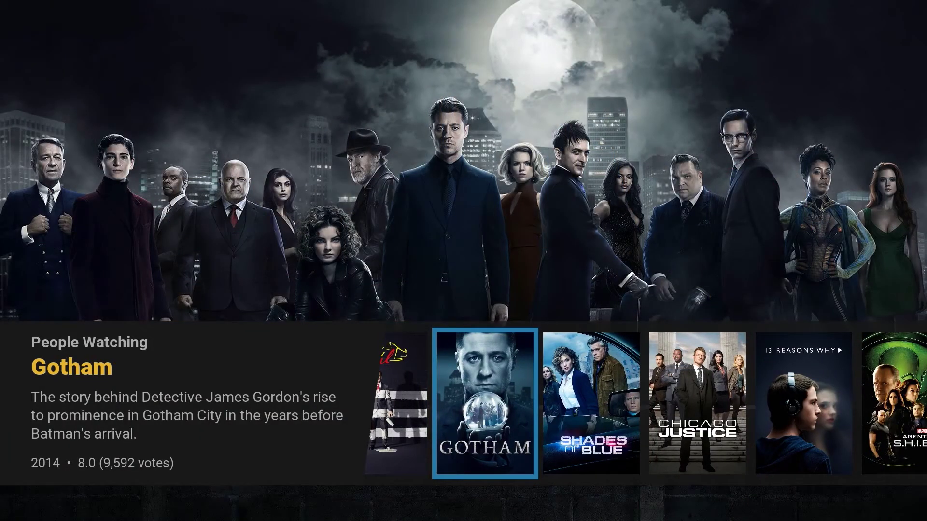
Continue through Shades of Blue and 13 Reasons Why to Agents of S.H.I.E.L.D., showing the main menu
{"action": "key", "text": "Right"}
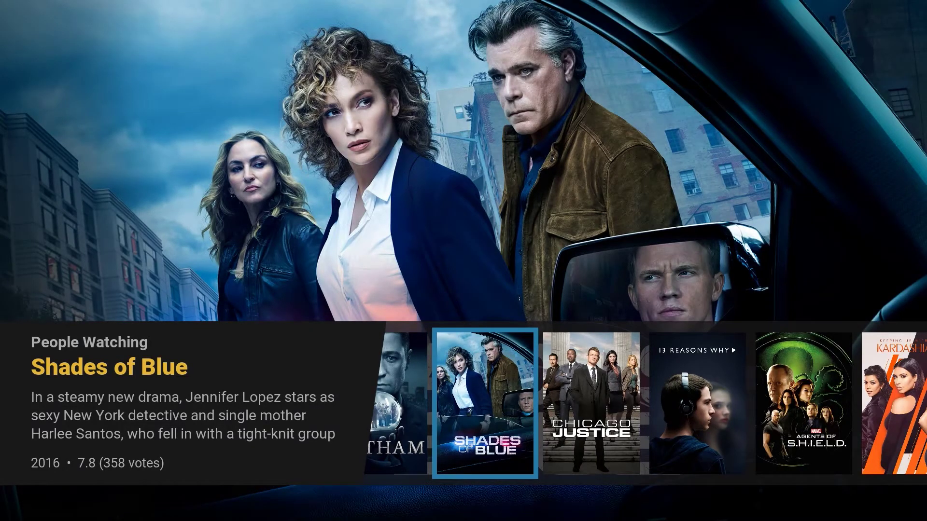
{"action": "key", "text": "Right"}
{"action": "key", "text": "Right"}
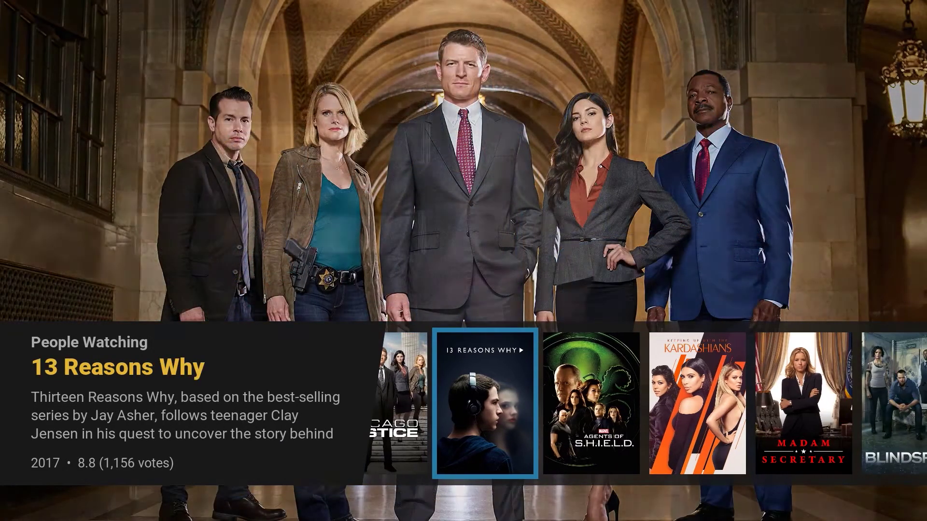
{"action": "key", "text": "Right"}
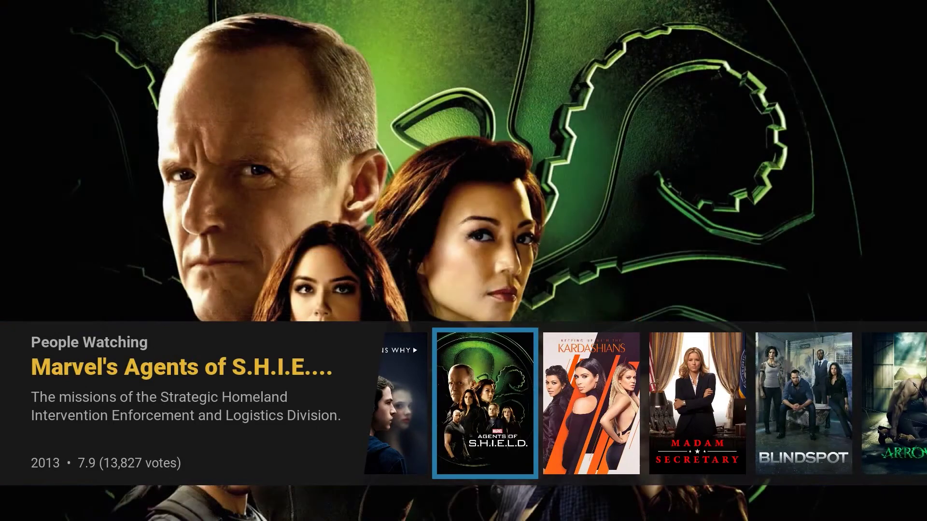
{"action": "key", "text": "Down"}
{"action": "key", "text": "Right"}
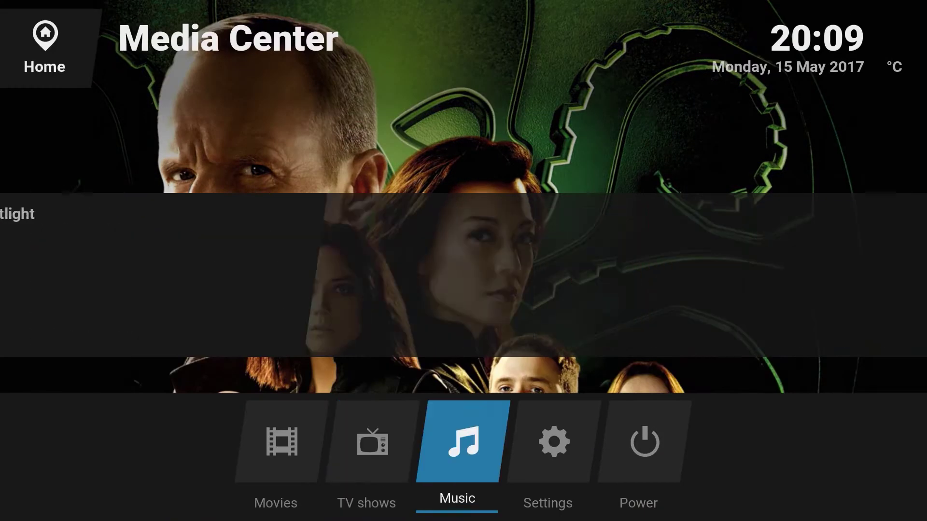
{"action": "key", "text": "Right"}
Look at Skin settings' Home shortcuts and widgets options, then return to the Interface tile
{"action": "key", "text": "Return"}
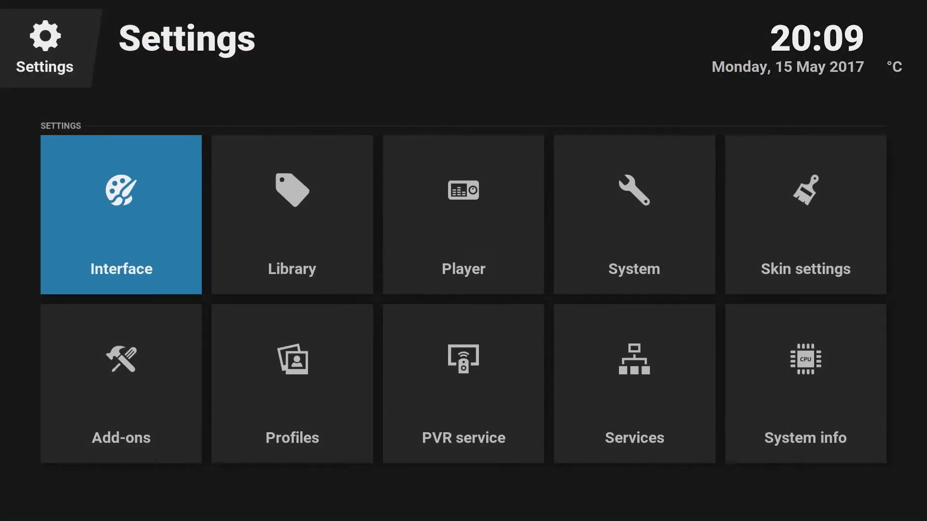
{"action": "key", "text": "Right"}
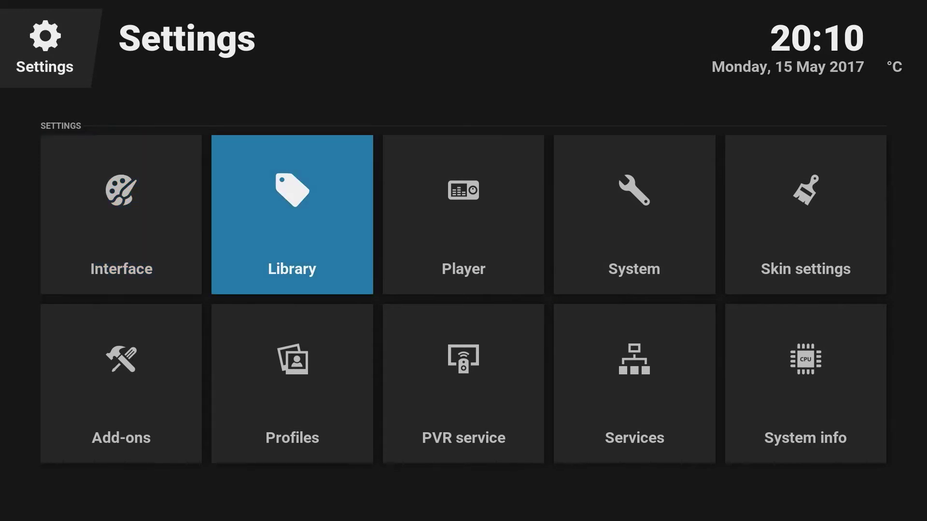
{"action": "key", "text": "Right"}
{"action": "key", "text": "Right"}
{"action": "key", "text": "Right"}
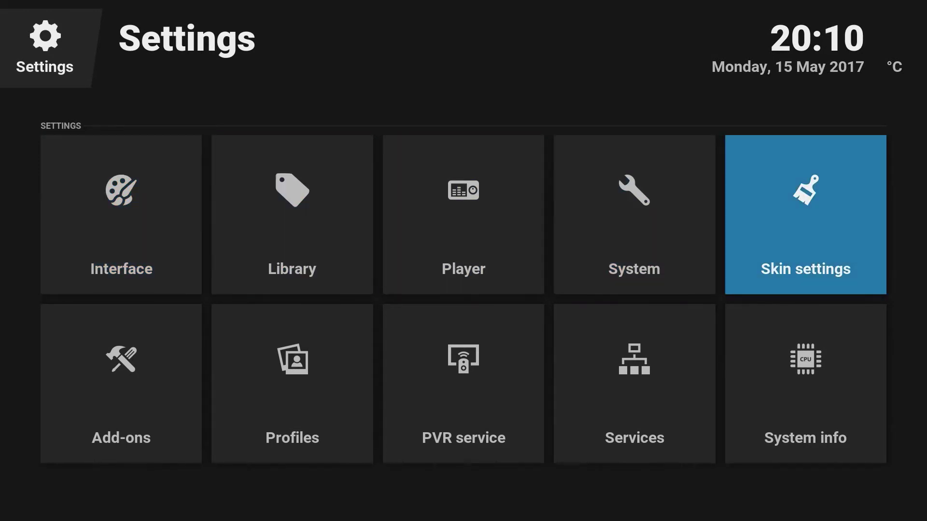
{"action": "key", "text": "Return"}
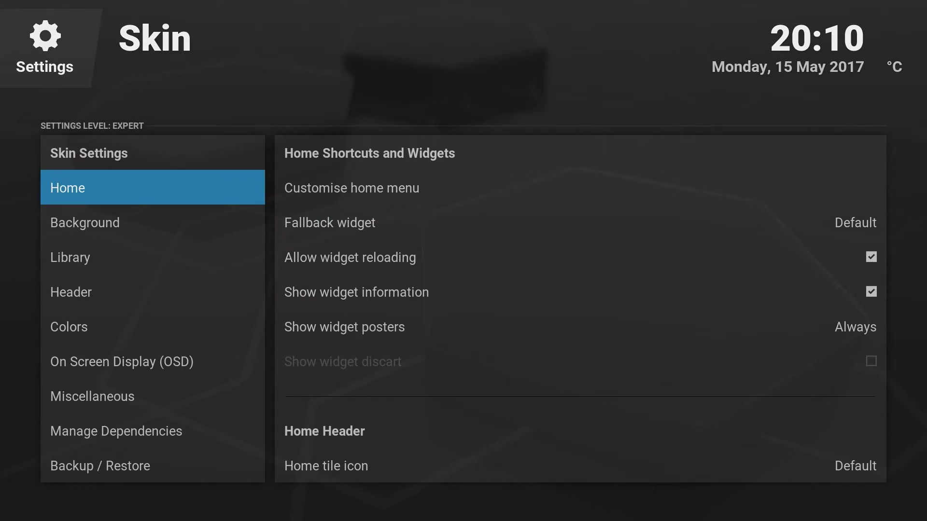
{"action": "key", "text": "Right"}
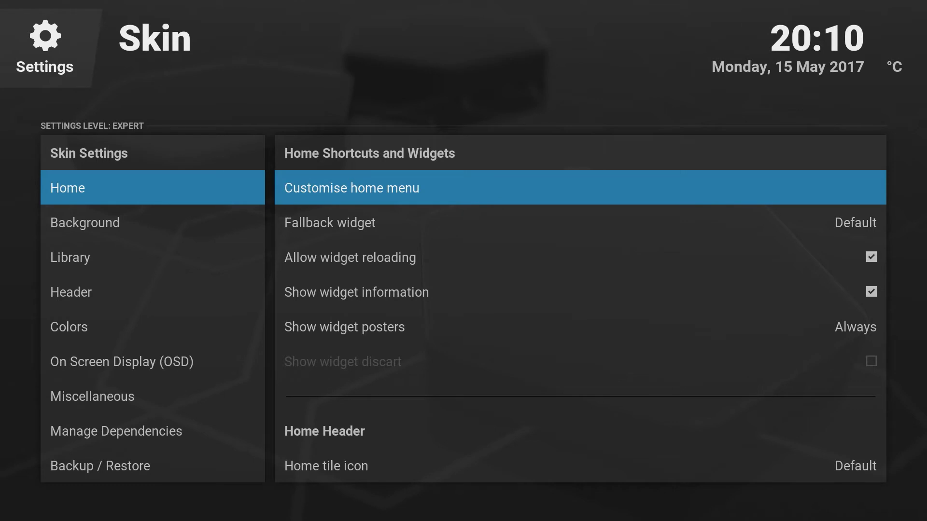
{"action": "key", "text": "BackSpace"}
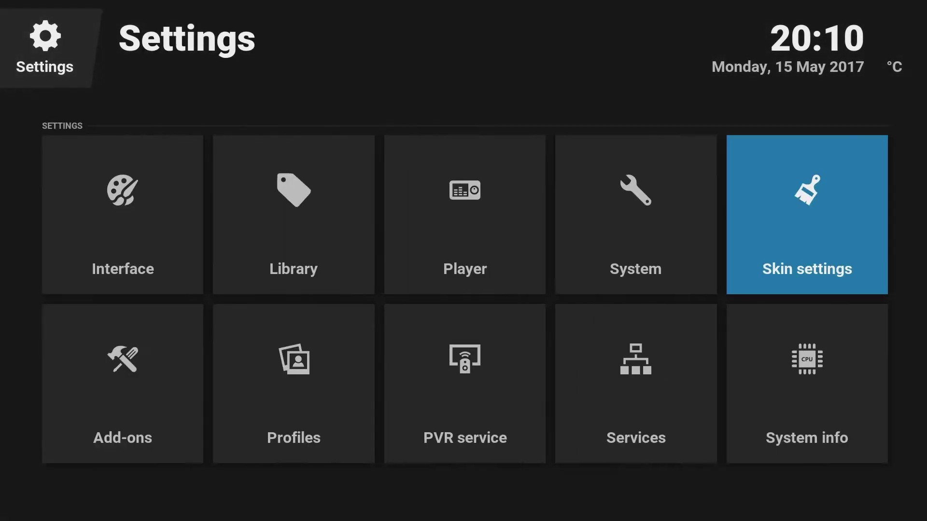
{"action": "key", "text": "Left"}
{"action": "key", "text": "Left"}
{"action": "key", "text": "Left"}
{"action": "key", "text": "Left"}
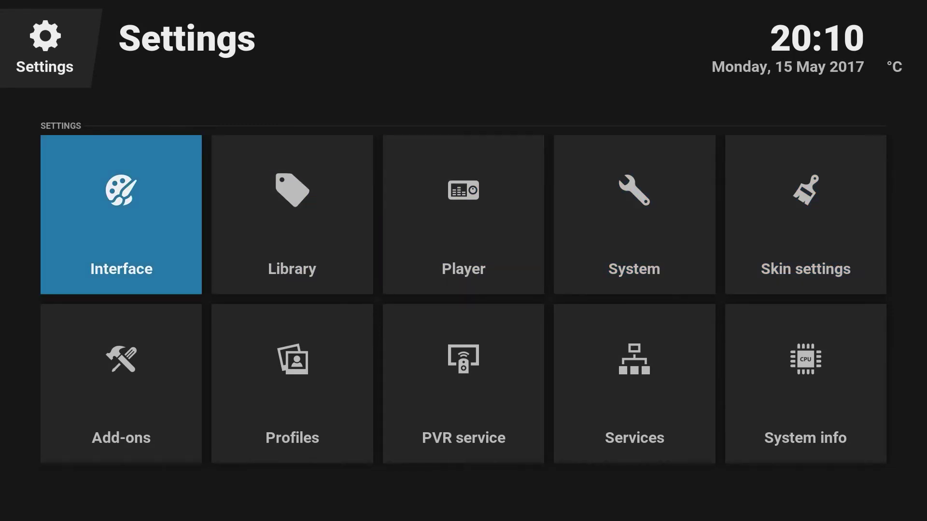
Open the Interface skin list and preview Estouchy, Estuary, Mimic and Eminence 2.0
{"action": "key", "text": "Return"}
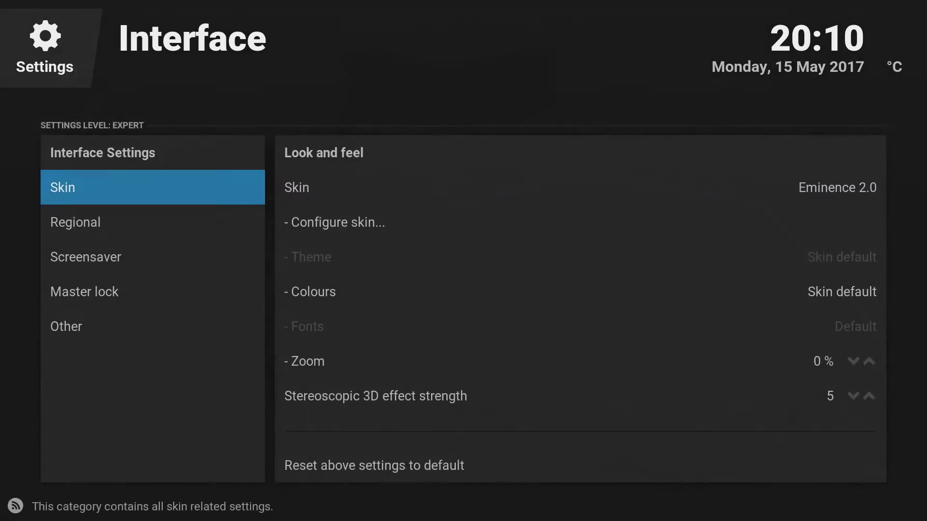
{"action": "key", "text": "Right"}
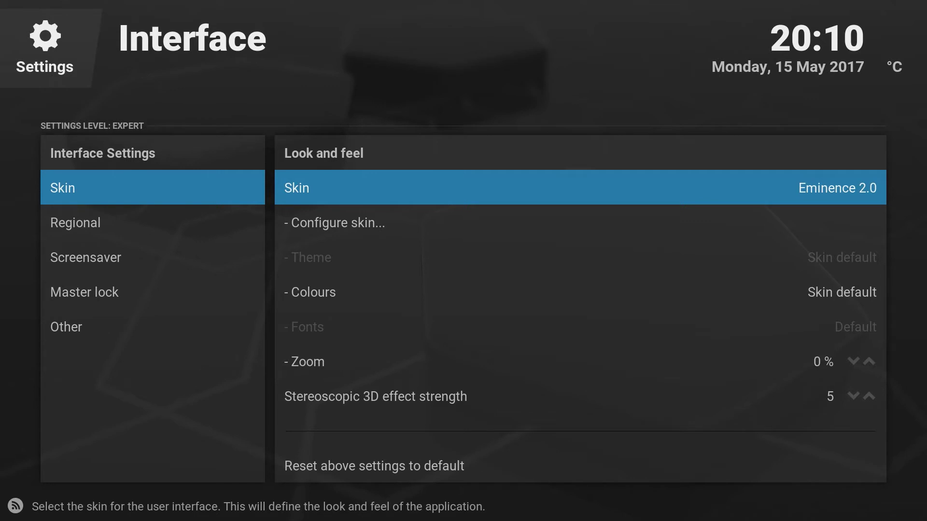
{"action": "key", "text": "Return"}
{"action": "key", "text": "Down"}
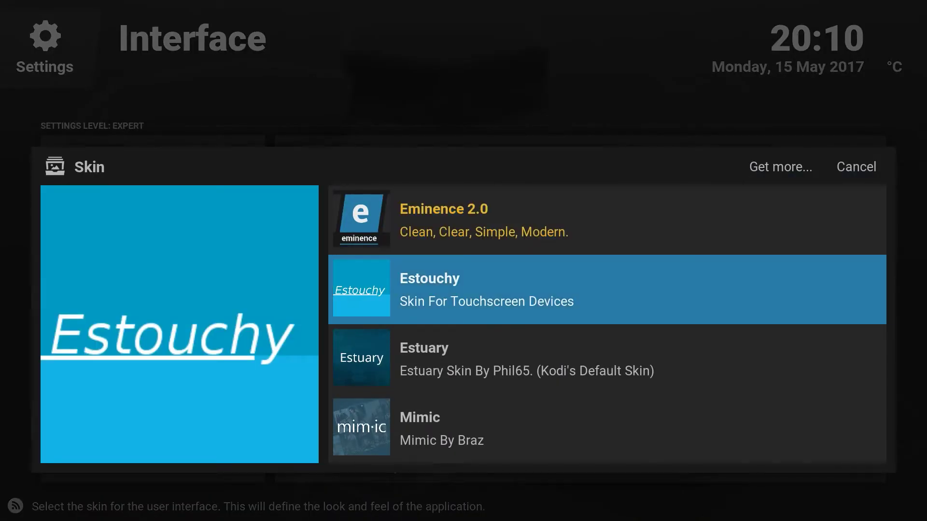
{"action": "key", "text": "Down"}
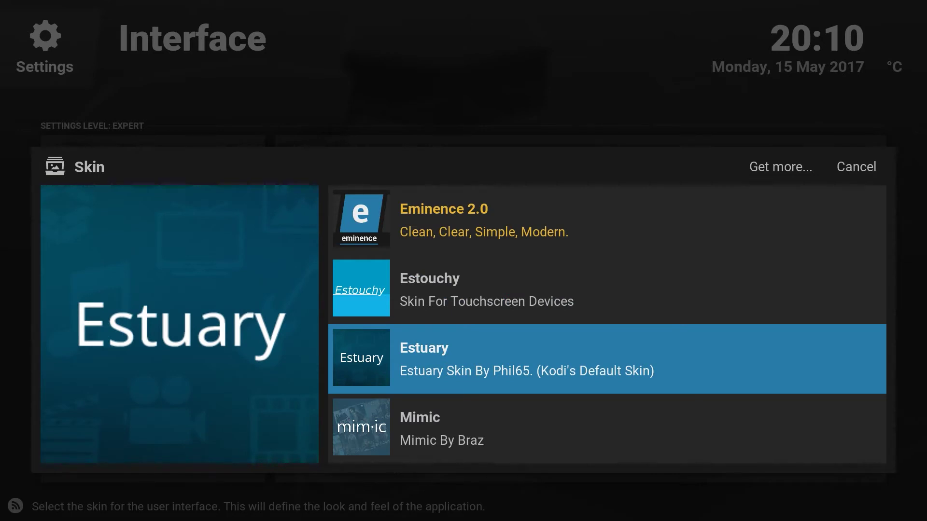
{"action": "key", "text": "Down"}
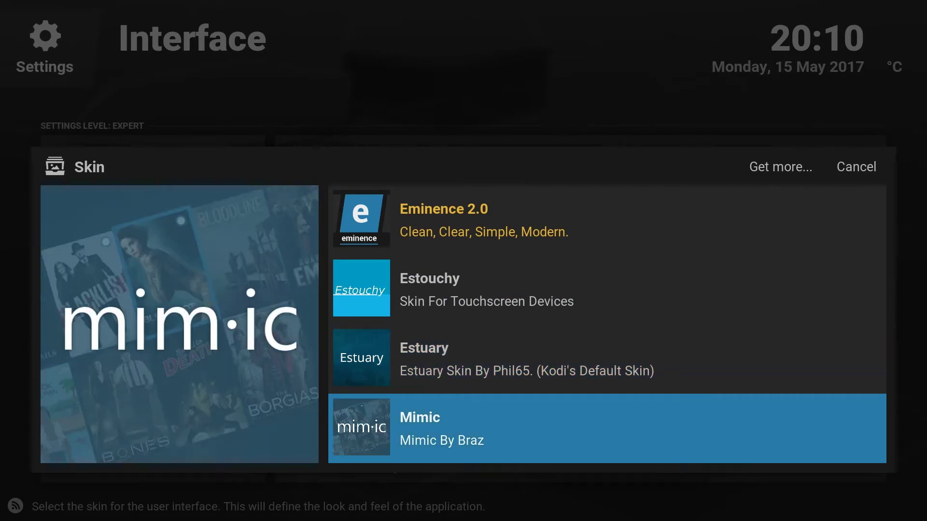
{"action": "key", "text": "Down"}
{"action": "key", "text": "Up"}
Browse the downloadable skins from Metropolis onward and close the list keeping Eminence 2.0
{"action": "left_click", "coordinate": [779, 168]}
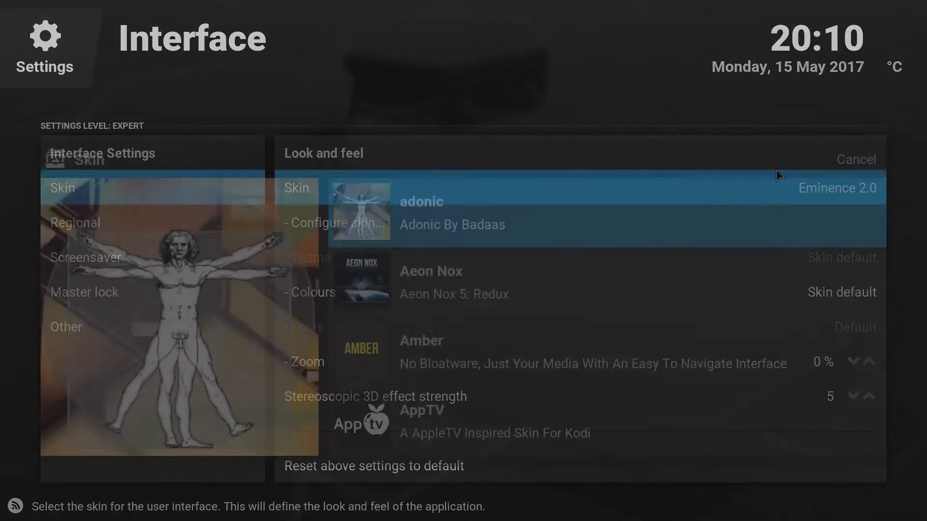
{"action": "key", "text": "Up"}
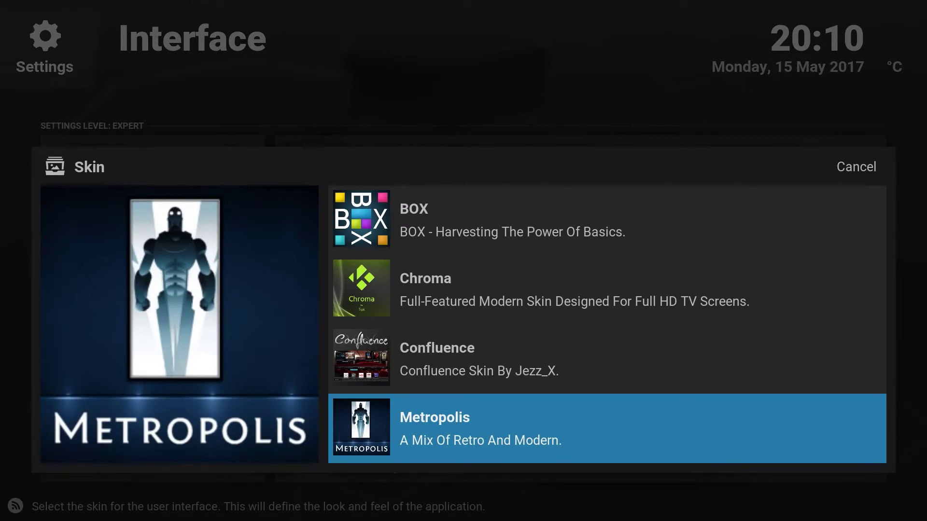
{"action": "key", "text": "Down"}
{"action": "key", "text": "Down"}
{"action": "key", "text": "Down"}
{"action": "key", "text": "Down"}
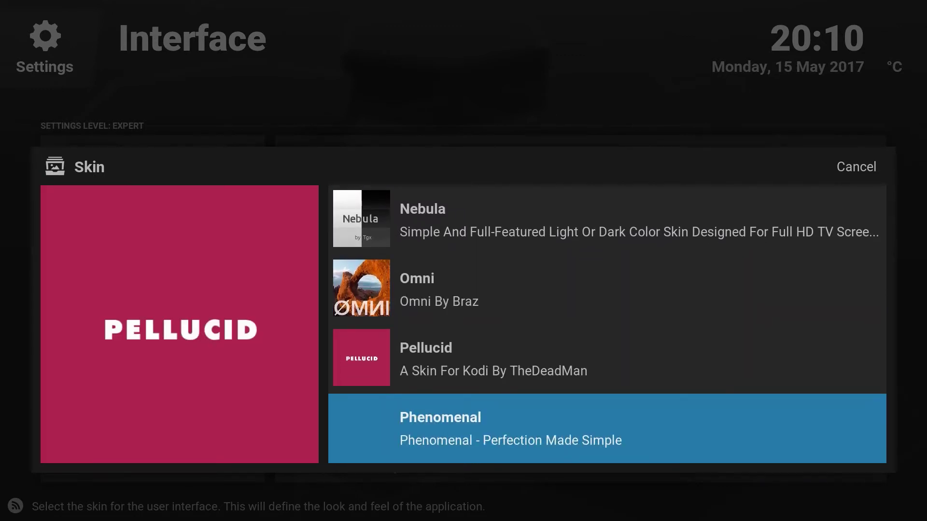
{"action": "key", "text": "Return"}
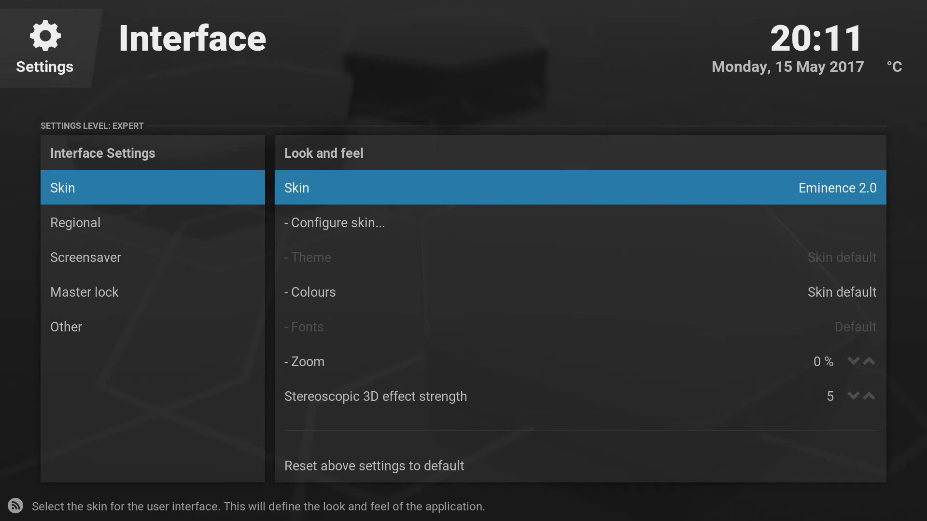
Go back to the Settings grid and open Skin settings' Customize Main Menu dialog
{"action": "left_click", "coordinate": [579, 292]}
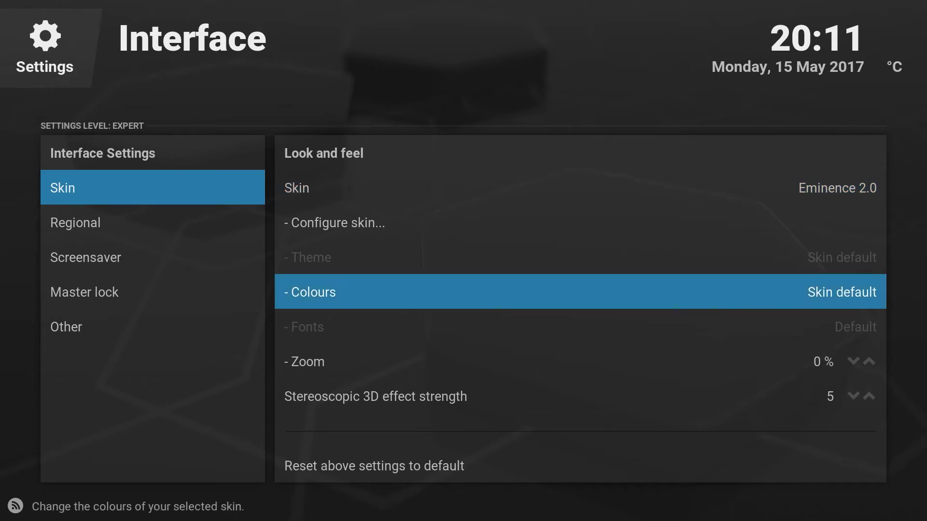
{"action": "key", "text": "Escape"}
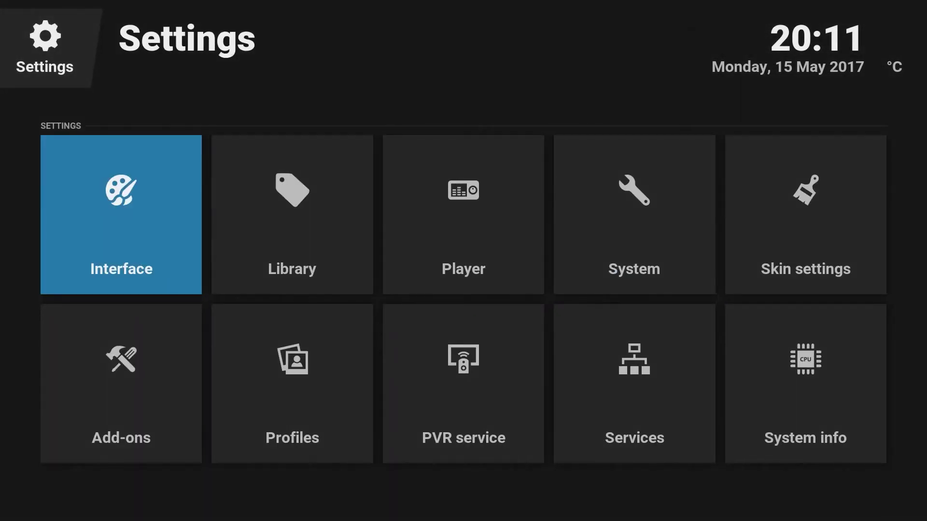
{"action": "key", "text": "Right"}
{"action": "key", "text": "Right"}
{"action": "key", "text": "Right"}
{"action": "key", "text": "Right"}
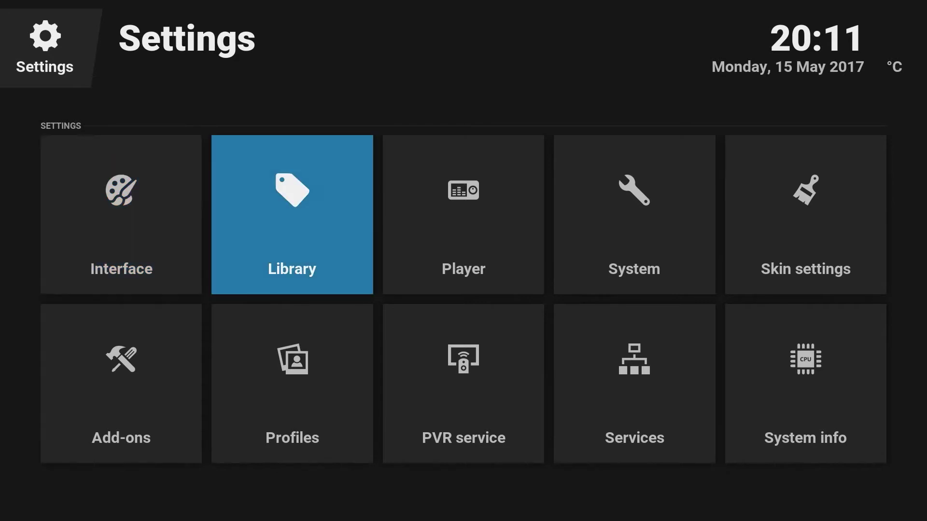
{"action": "key", "text": "Return"}
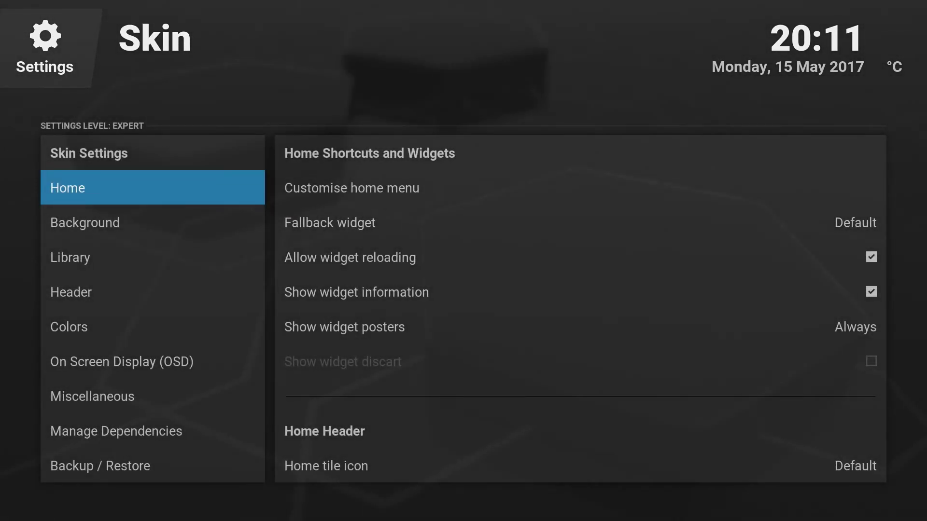
{"action": "key", "text": "Right"}
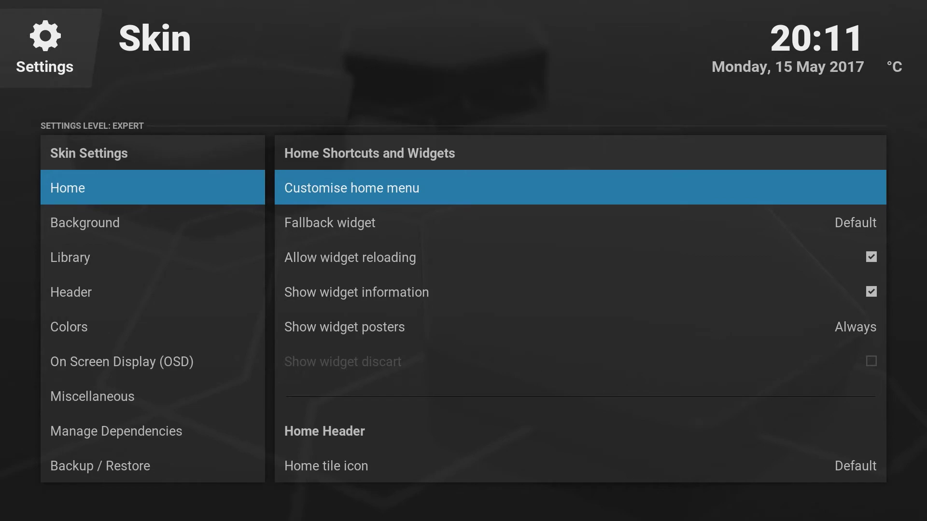
{"action": "key", "text": "Return"}
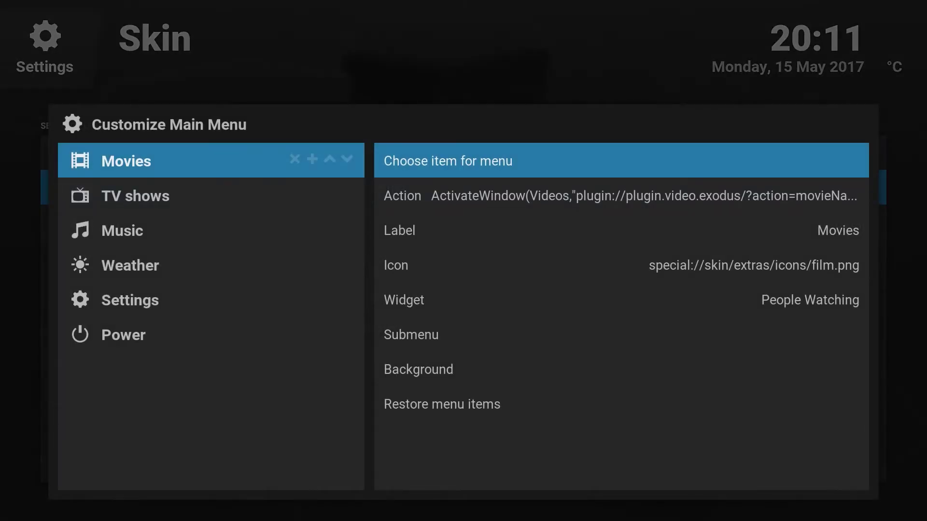
Insert an empty <None> menu item below Movies, then delete it again
{"action": "key", "text": "Left"}
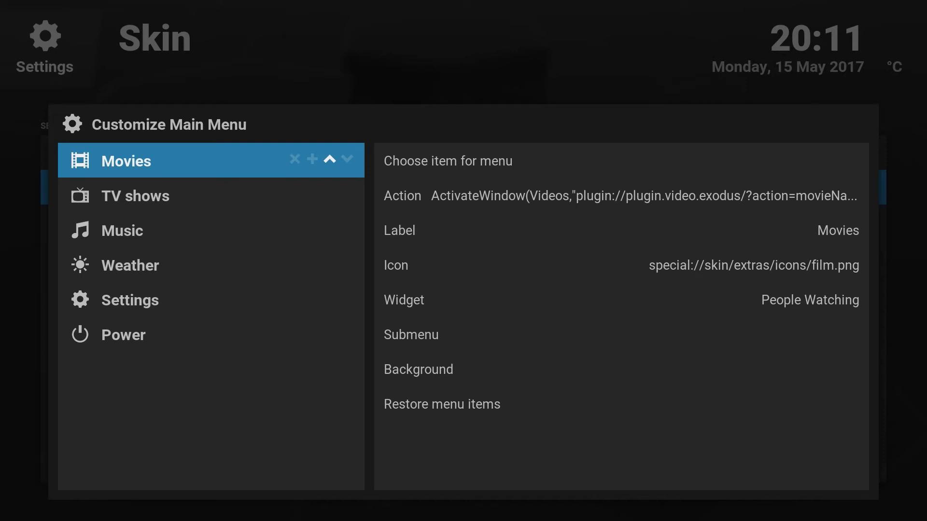
{"action": "key", "text": "Left"}
{"action": "key", "text": "Left"}
{"action": "key", "text": "Right"}
{"action": "key", "text": "Return"}
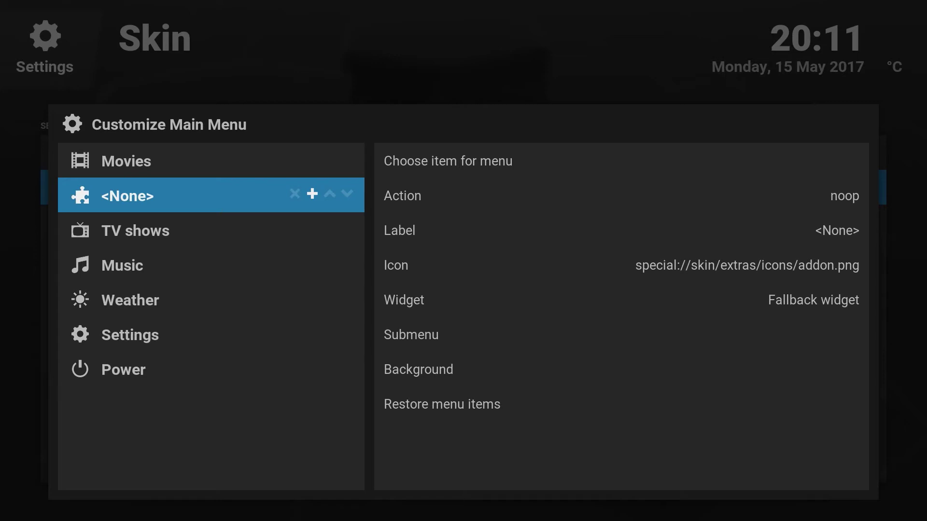
{"action": "key", "text": "Left"}
{"action": "key", "text": "Return"}
Move TV shows above Movies, then back below so Movies comes first
{"action": "key", "text": "Right"}
{"action": "key", "text": "Right"}
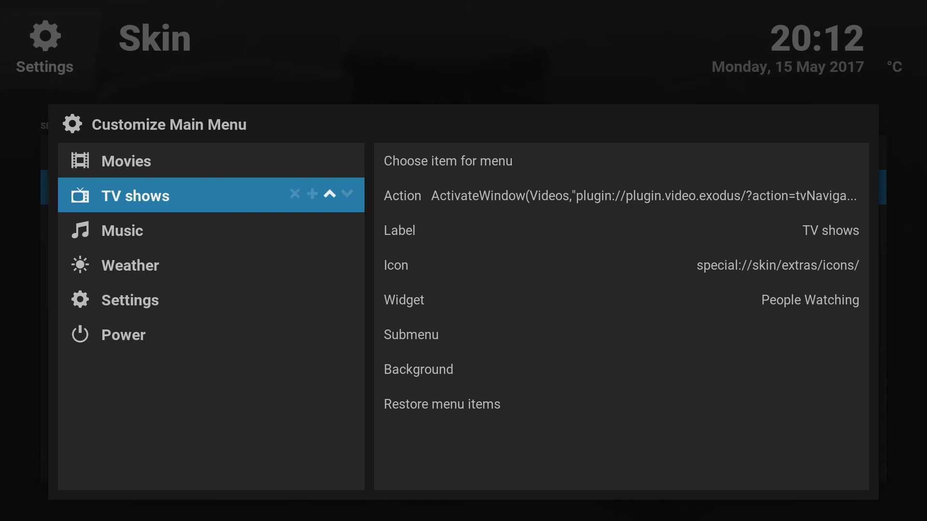
{"action": "key", "text": "Right"}
{"action": "key", "text": "Left"}
{"action": "key", "text": "Right"}
{"action": "key", "text": "Left"}
{"action": "key", "text": "Return"}
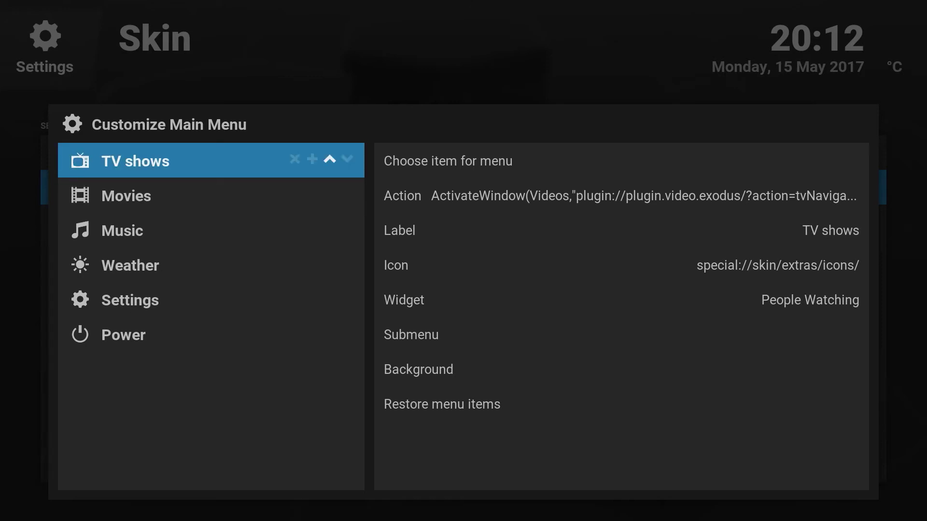
{"action": "key", "text": "Right"}
{"action": "key", "text": "Return"}
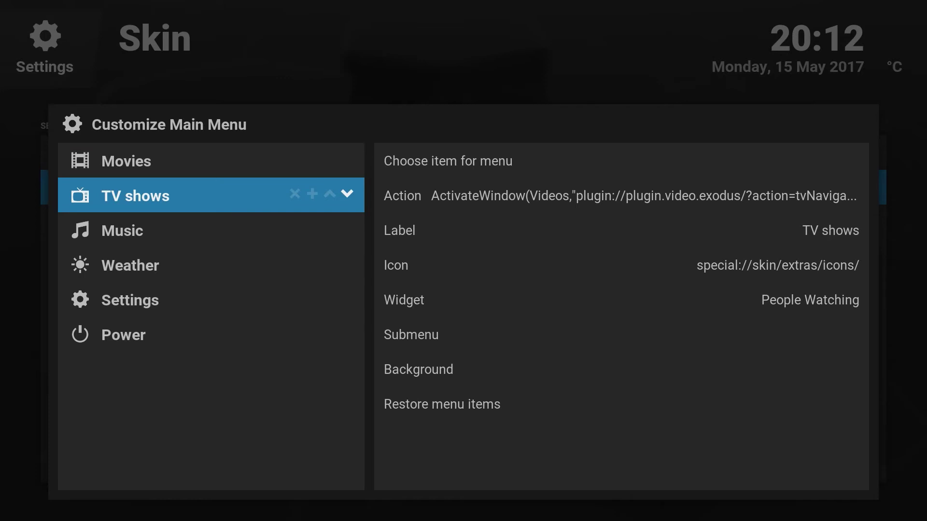
Select the Movies entry and open the item chooser for its Action
{"action": "key", "text": "Up"}
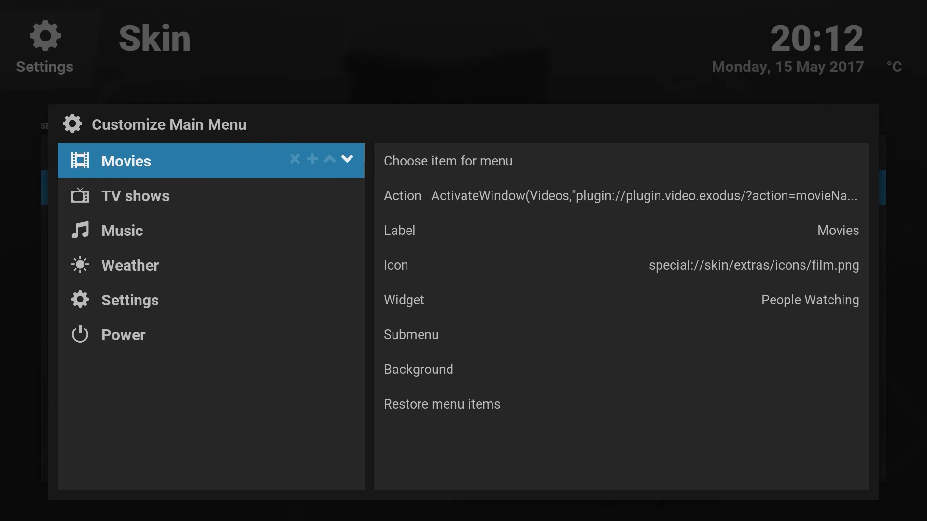
{"action": "key", "text": "Right"}
{"action": "key", "text": "Down"}
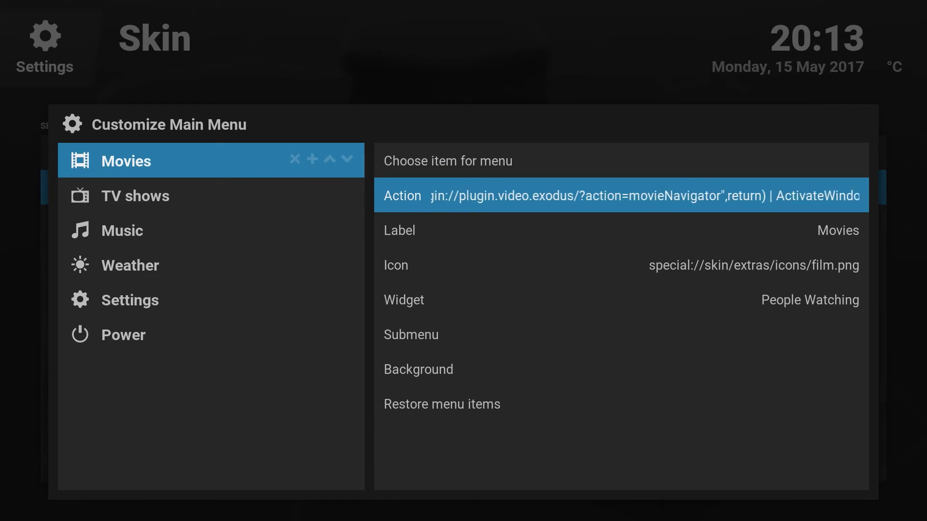
{"action": "key", "text": "Return"}
{"action": "key", "text": "Down"}
{"action": "key", "text": "Down"}
{"action": "key", "text": "Down"}
{"action": "key", "text": "Down"}
{"action": "key", "text": "Down"}
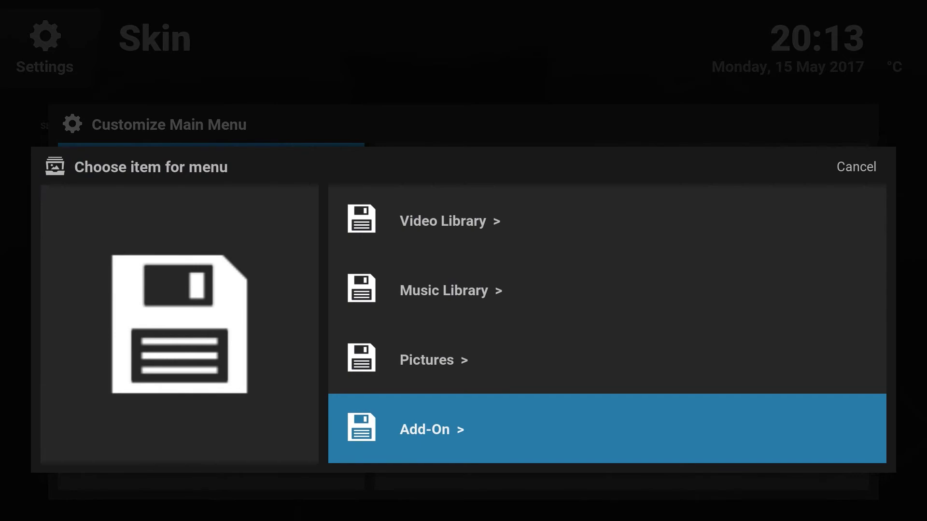
Set the Movies action to Add-On > Video Add-On > Exodus > Movies via 'Create menu item to here'
{"action": "key", "text": "Return"}
{"action": "key", "text": "Down"}
{"action": "key", "text": "Down"}
{"action": "key", "text": "Return"}
{"action": "key", "text": "Down"}
{"action": "key", "text": "Down"}
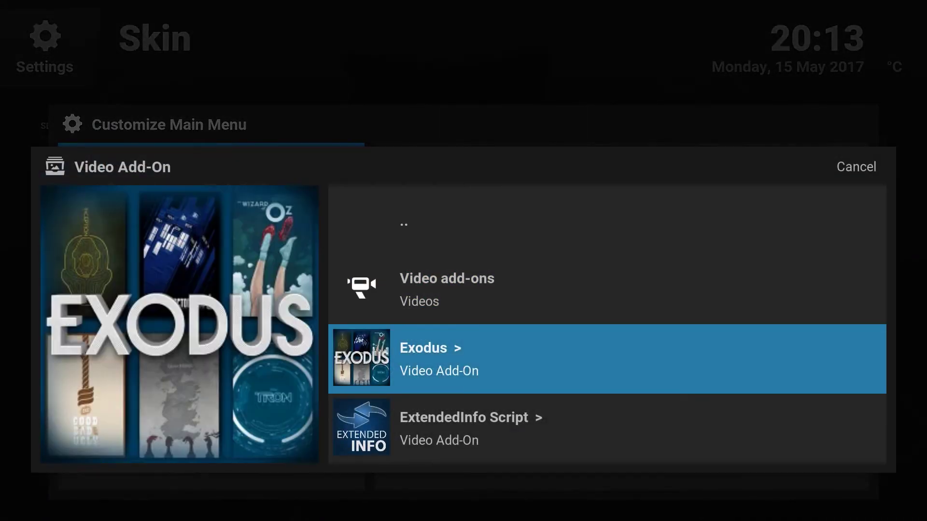
{"action": "key", "text": "Return"}
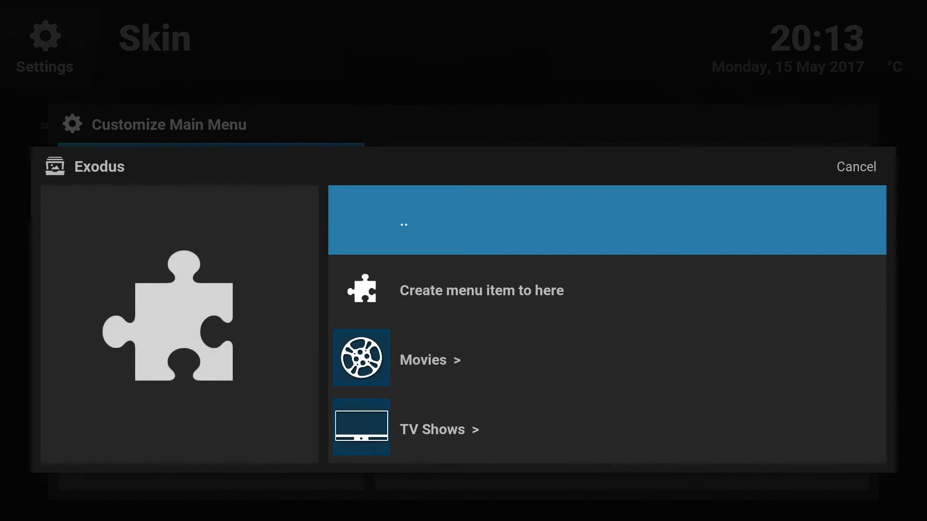
{"action": "key", "text": "Down"}
{"action": "key", "text": "Down"}
{"action": "key", "text": "Return"}
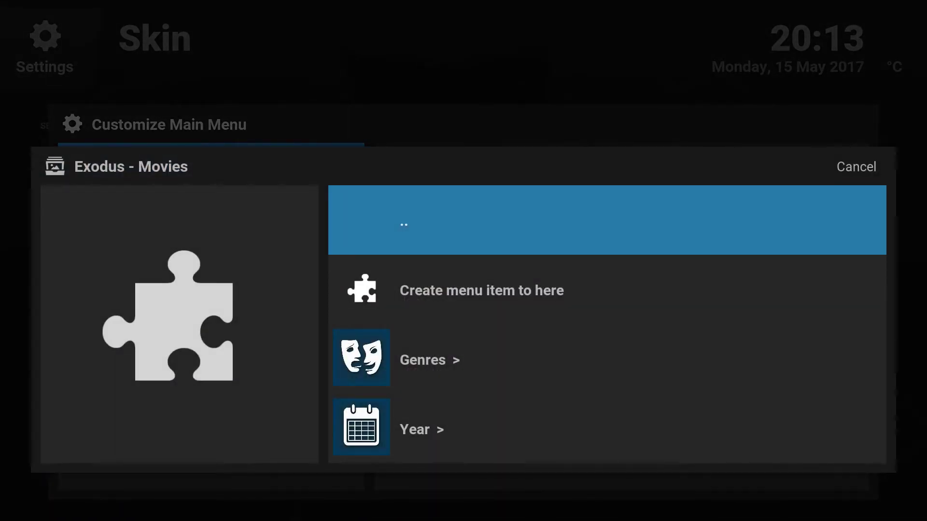
{"action": "key", "text": "Down"}
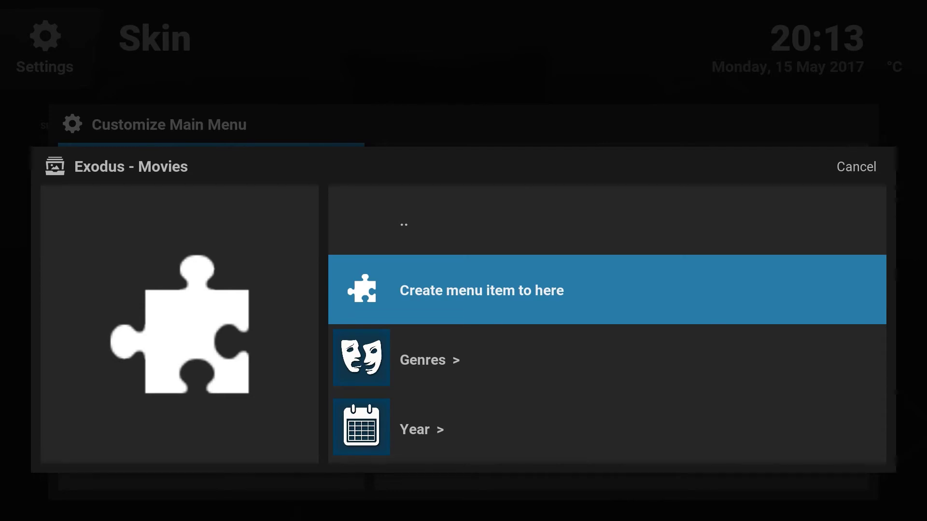
{"action": "key", "text": "Return"}
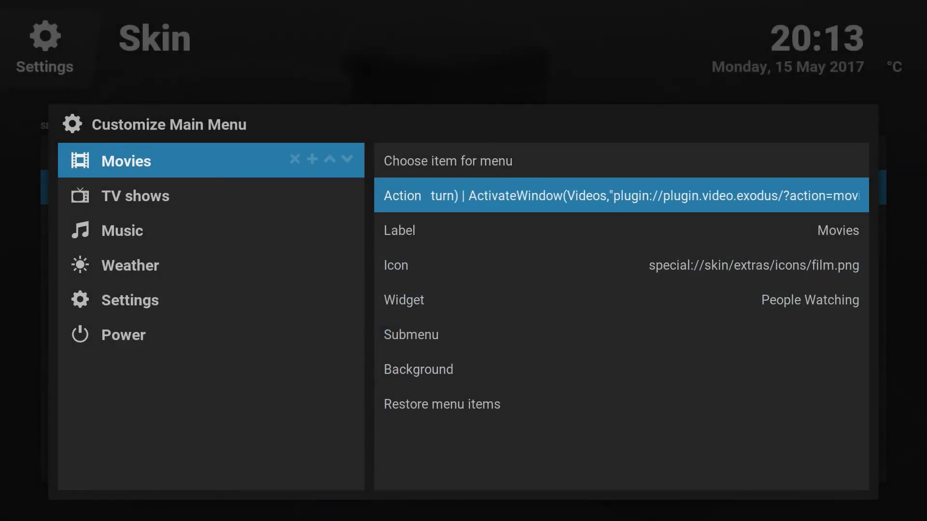
{"action": "key", "text": "Down"}
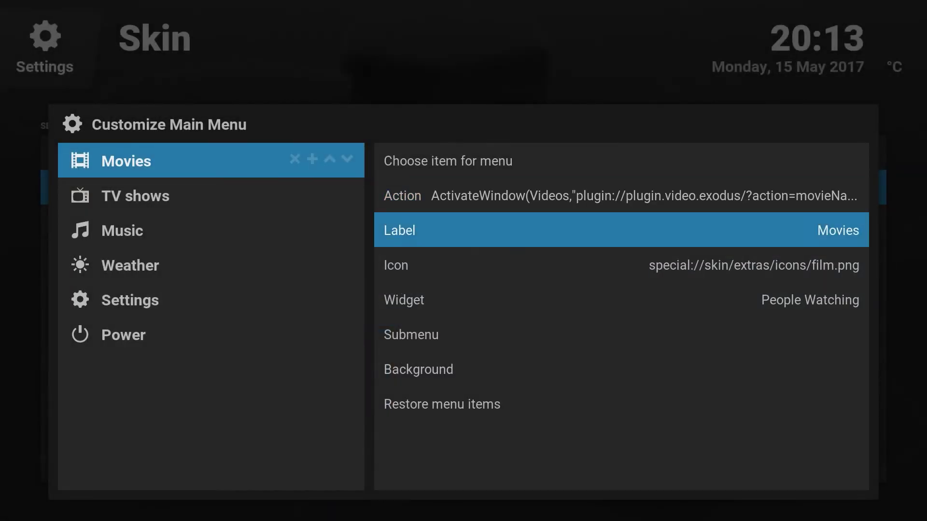
Open the Movies widget chooser and browse Add-On > Video Add-On > Exodus > Movies
{"action": "key", "text": "Down"}
{"action": "key", "text": "Down"}
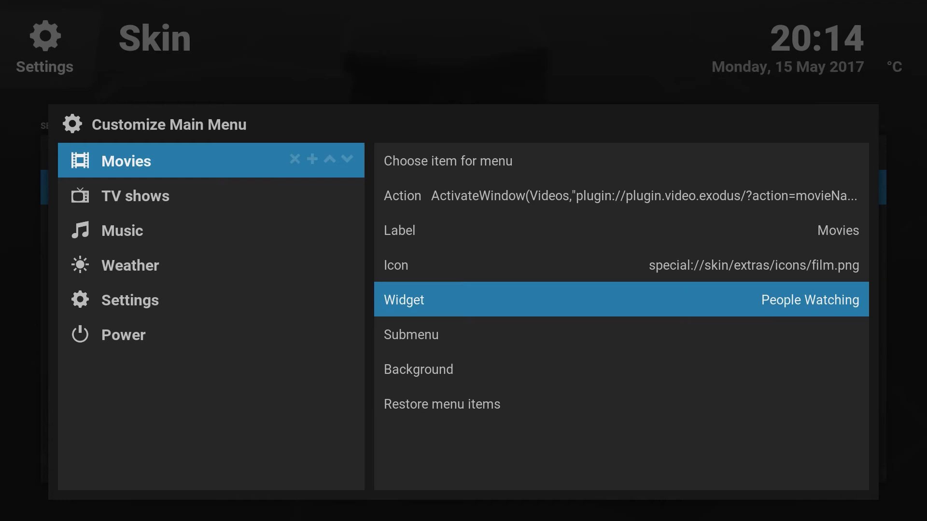
{"action": "key", "text": "Return"}
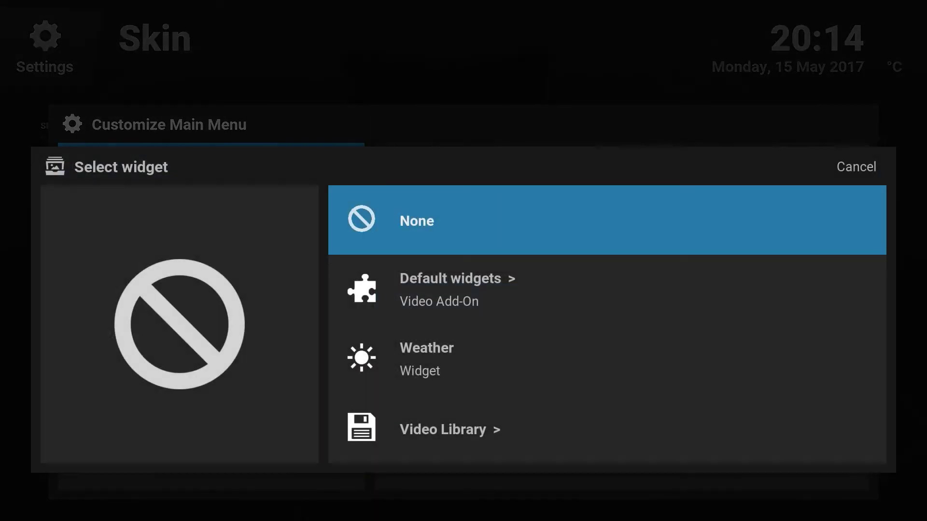
{"action": "key", "text": "Down"}
{"action": "key", "text": "Down"}
{"action": "key", "text": "Down"}
{"action": "key", "text": "Down"}
{"action": "key", "text": "Down"}
{"action": "key", "text": "Down"}
{"action": "key", "text": "Down"}
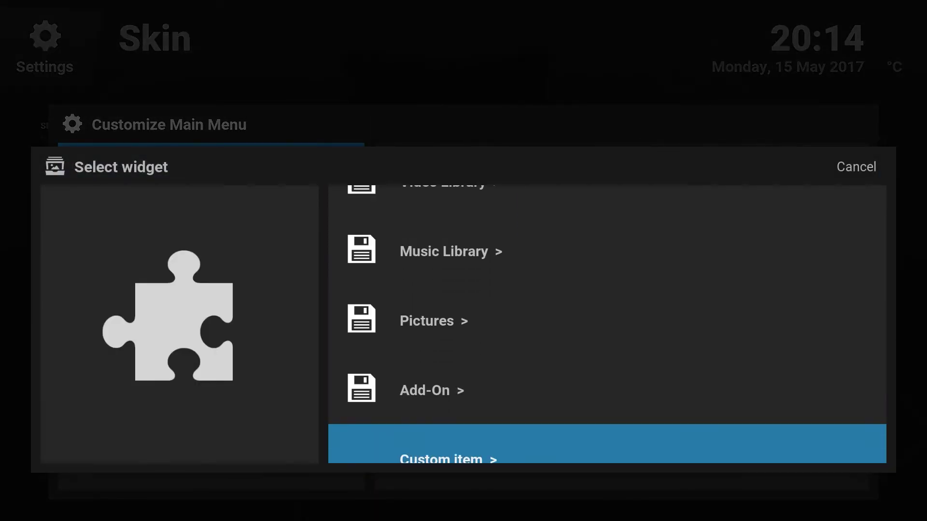
{"action": "key", "text": "Up"}
{"action": "key", "text": "Return"}
{"action": "key", "text": "Down"}
{"action": "key", "text": "Down"}
{"action": "key", "text": "Return"}
{"action": "key", "text": "Down"}
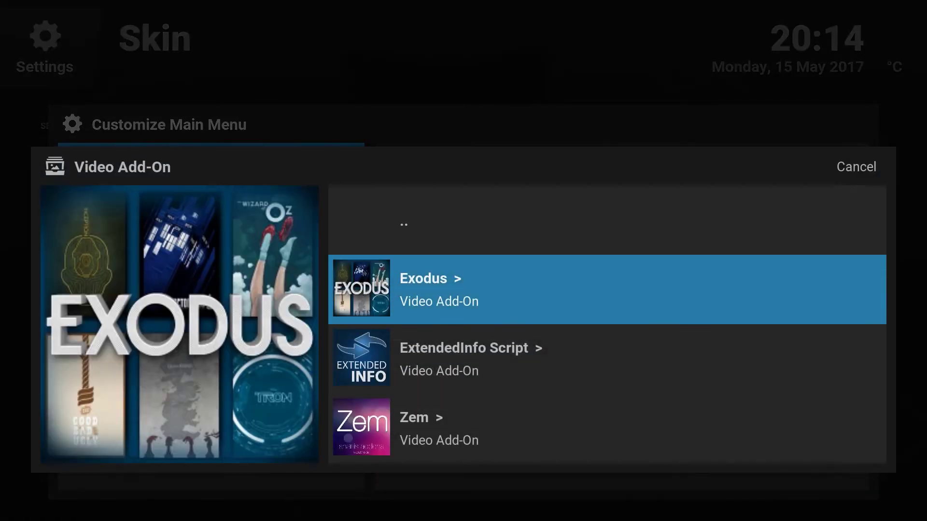
{"action": "key", "text": "Return"}
{"action": "key", "text": "Down"}
{"action": "key", "text": "Down"}
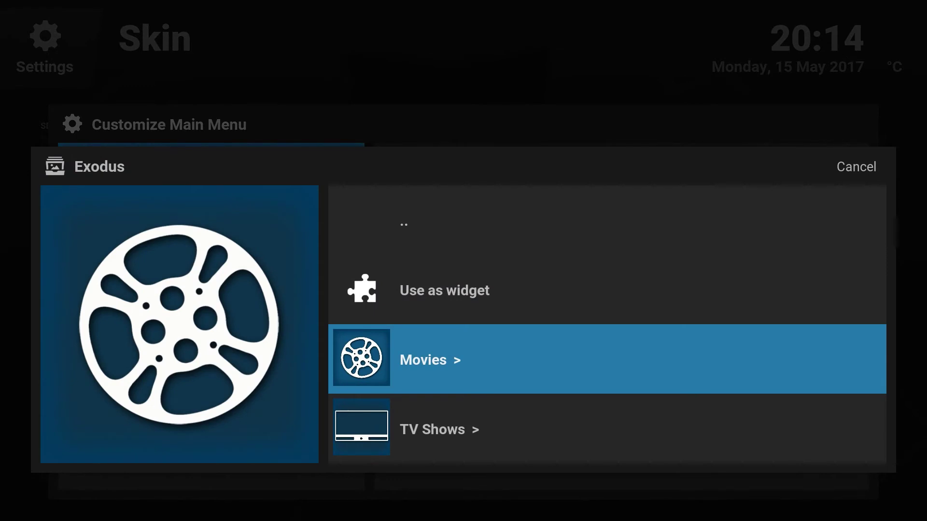
{"action": "key", "text": "Return"}
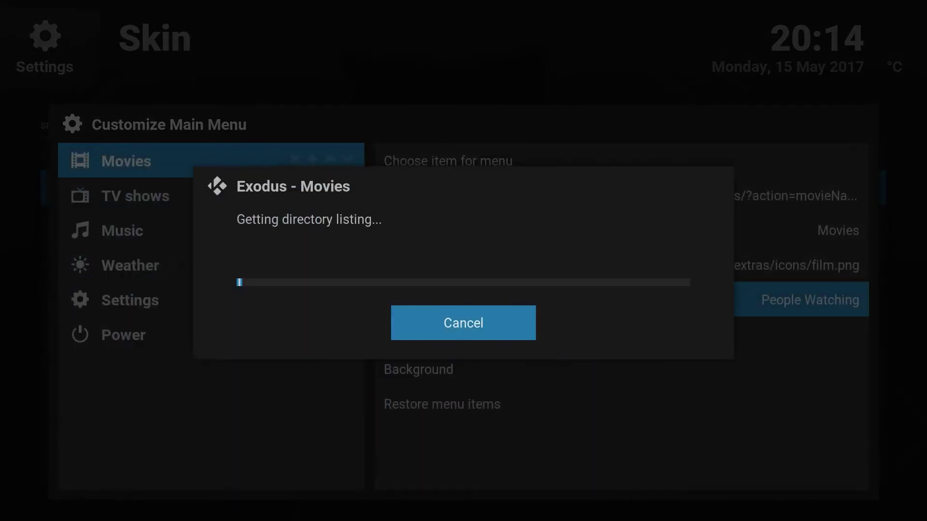
Use Exodus's People Watching listing as the Movies widget and close Customize Main Menu
{"action": "key", "text": "Down"}
{"action": "key", "text": "Down"}
{"action": "key", "text": "Down"}
{"action": "key", "text": "Down"}
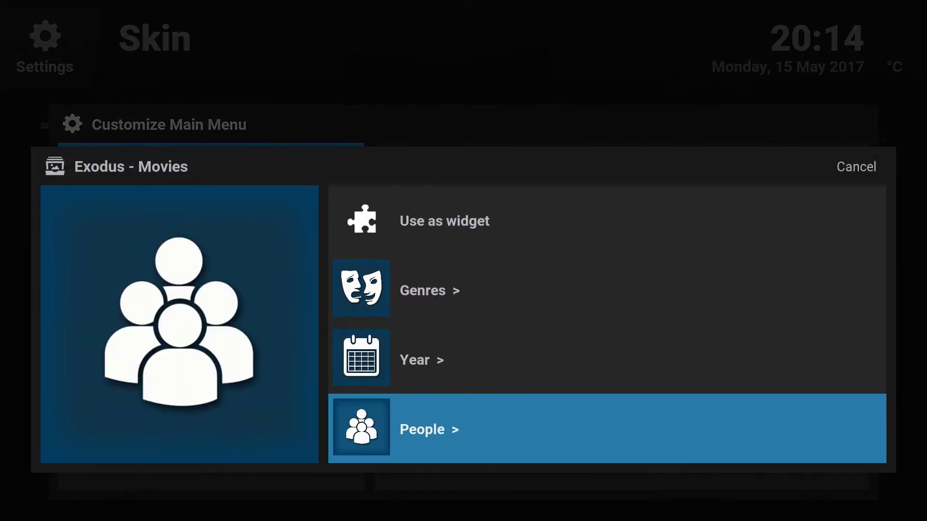
{"action": "key", "text": "Down"}
{"action": "key", "text": "Down"}
{"action": "key", "text": "Down"}
{"action": "key", "text": "Down"}
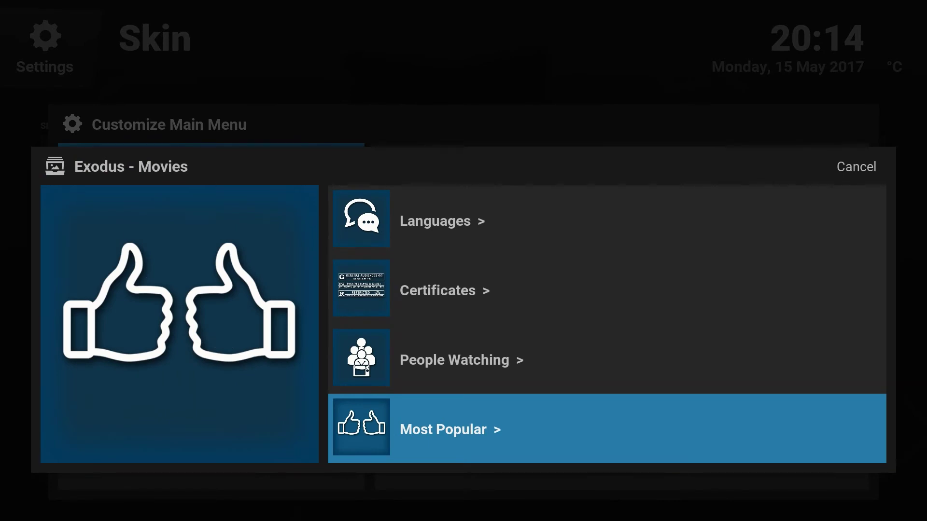
{"action": "key", "text": "Up"}
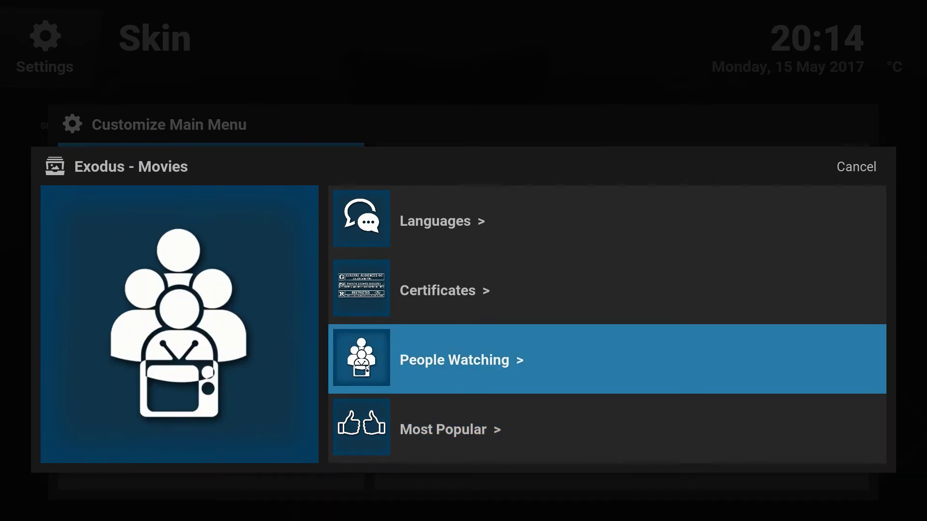
{"action": "key", "text": "Return"}
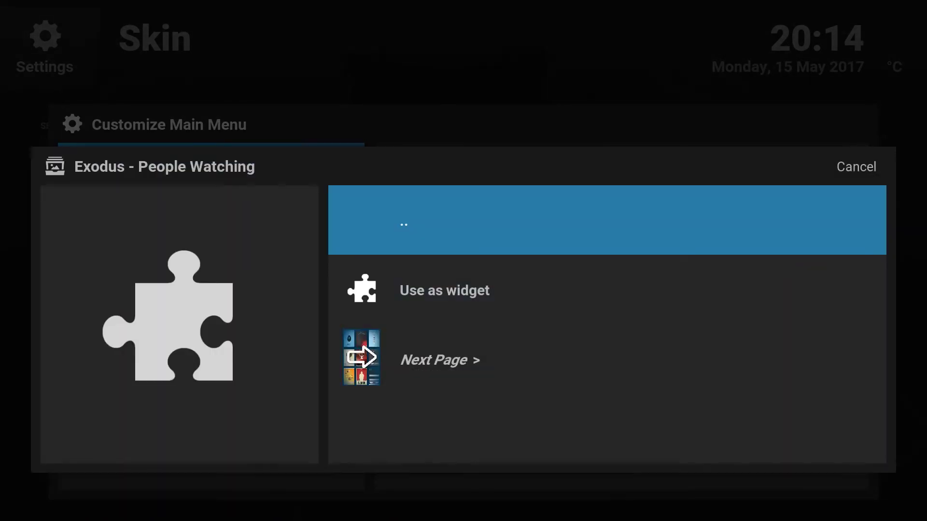
{"action": "key", "text": "Down"}
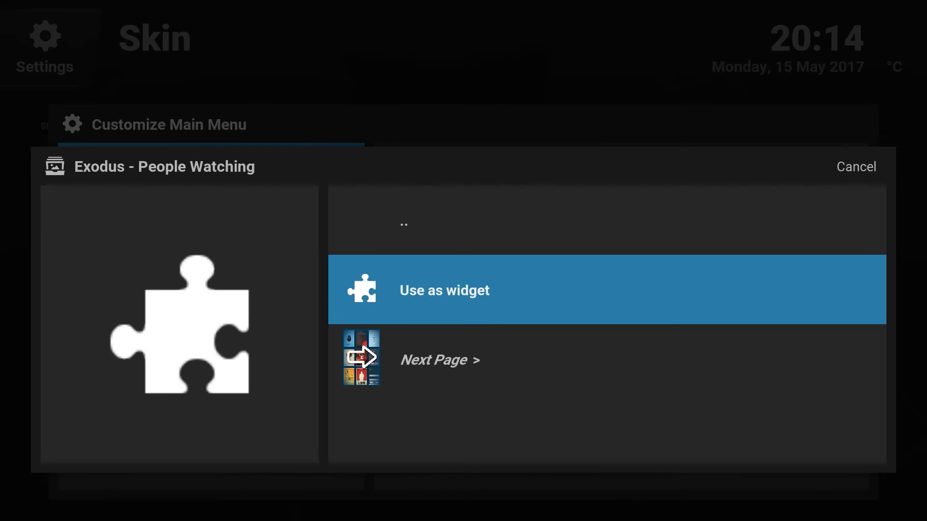
{"action": "key", "text": "Return"}
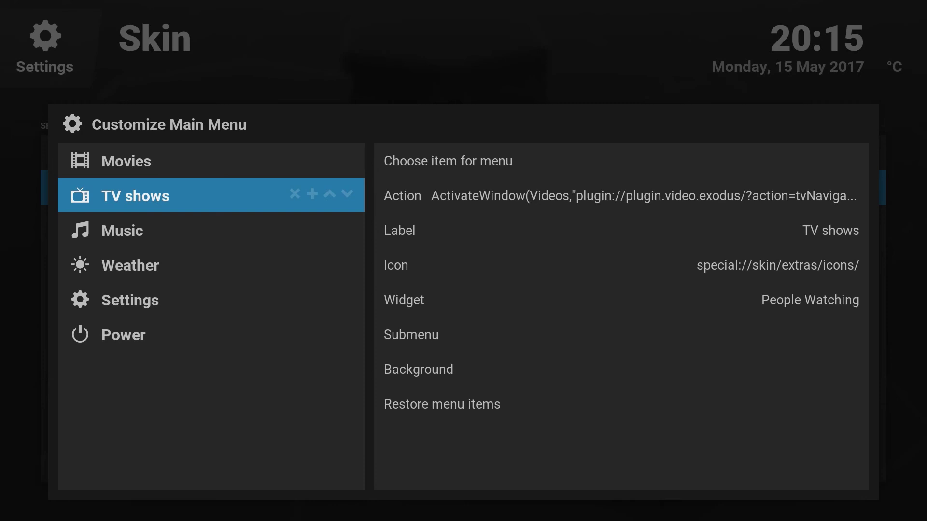
{"action": "key", "text": "Escape"}
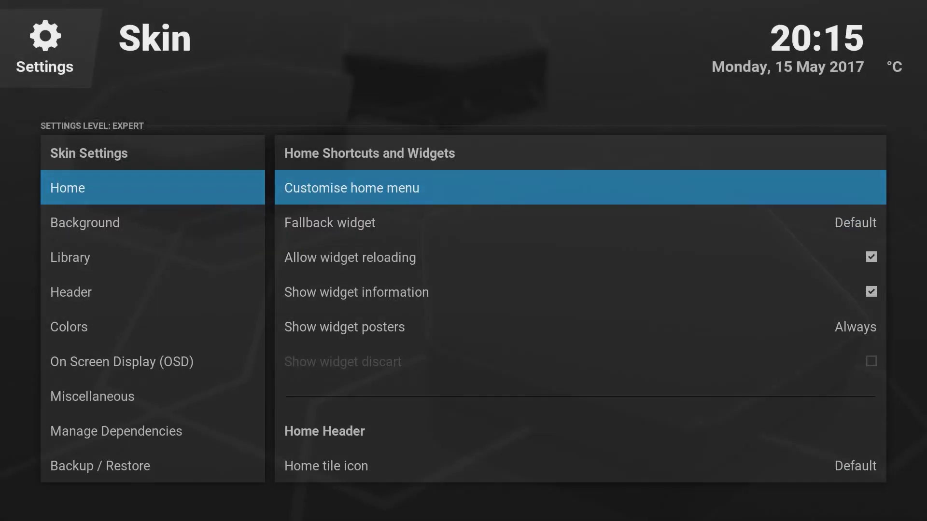
Leave skin settings for the home screen, where Movies shows the People Watching row
{"action": "key", "text": "Escape"}
{"action": "key", "text": "Escape"}
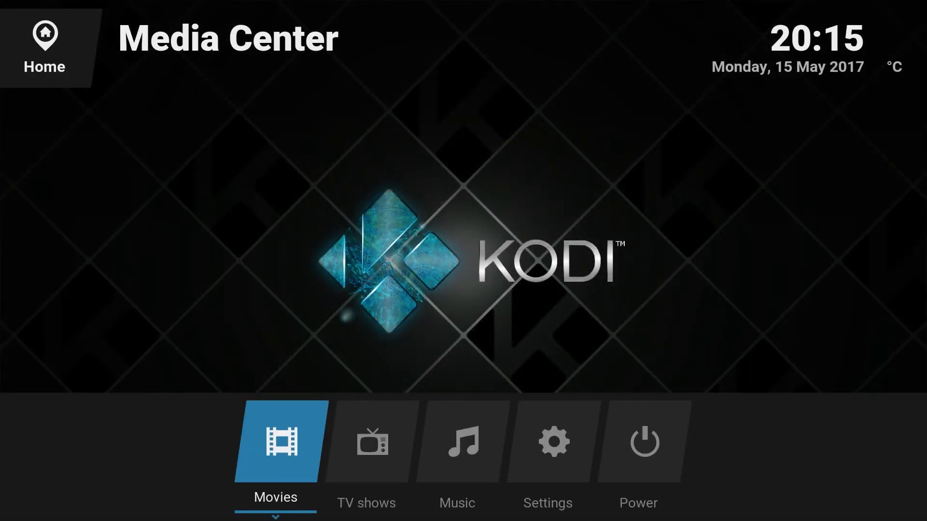
{"action": "key", "text": "Up"}
{"action": "key", "text": "Down"}
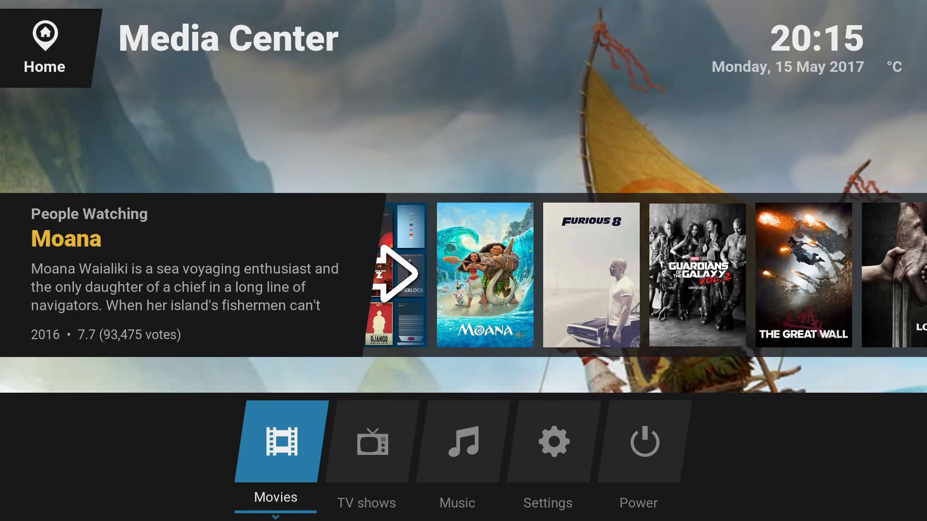
Open Movies to reach the Exodus Movies list and browse Genres, Year, People and Box Office
{"action": "key", "text": "Return"}
{"action": "key", "text": "Down"}
{"action": "key", "text": "Down"}
{"action": "key", "text": "Down"}
{"action": "key", "text": "Down"}
{"action": "key", "text": "Down"}
{"action": "key", "text": "Down"}
{"action": "key", "text": "Up"}
{"action": "key", "text": "Up"}
{"action": "key", "text": "Up"}
{"action": "key", "text": "Up"}
{"action": "key", "text": "Up"}
{"action": "key", "text": "Up"}
{"action": "key", "text": "Up"}
{"action": "key", "text": "Up"}
{"action": "key", "text": "Up"}
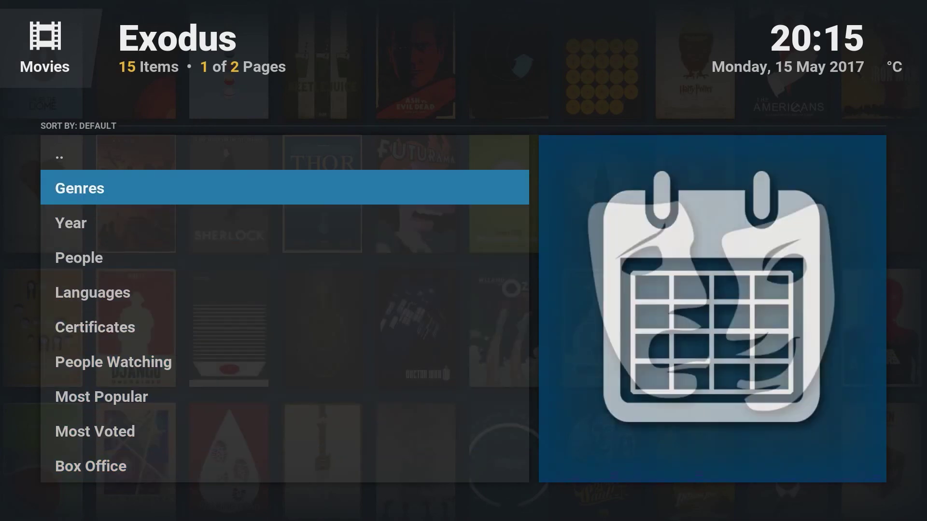
{"action": "key", "text": "Up"}
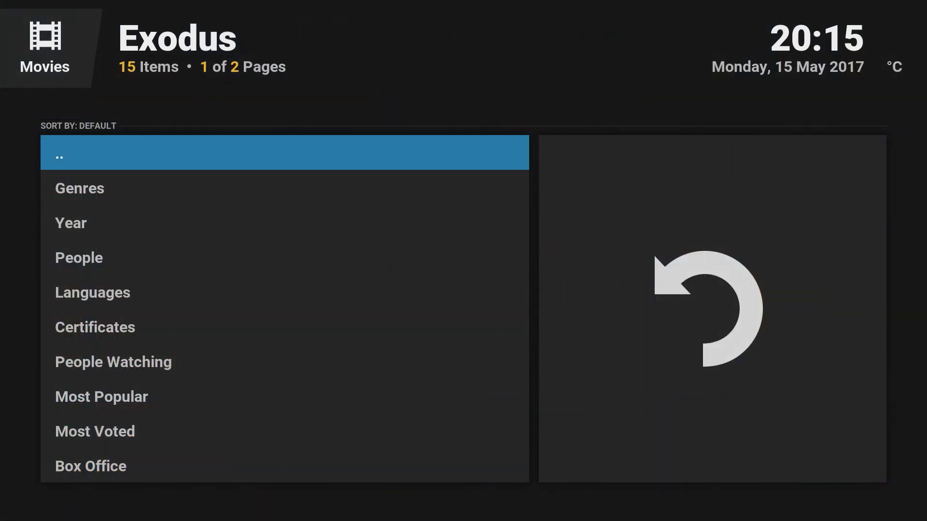
Browse the People Watching posters on the home screen, ending on Guardians of the Galaxy Vol. 2
{"action": "key", "text": "Return"}
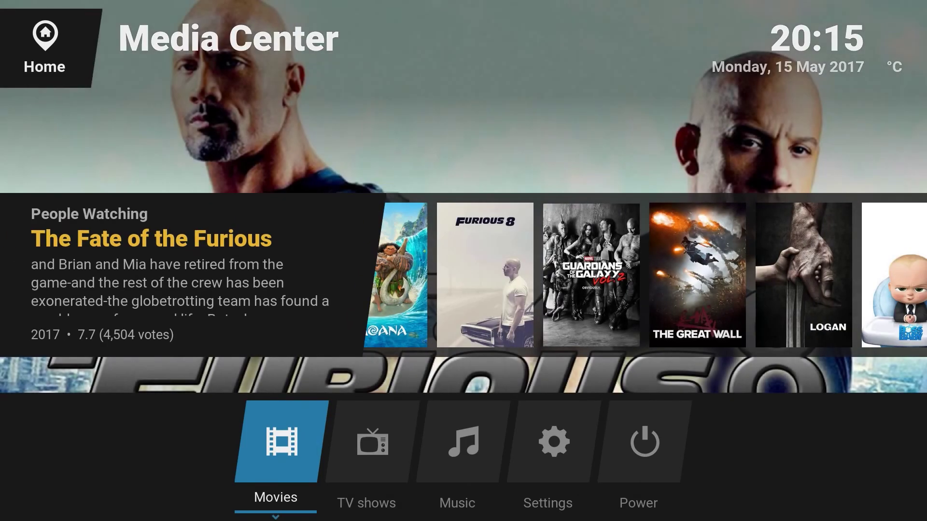
{"action": "key", "text": "Up"}
{"action": "key", "text": "Right"}
{"action": "key", "text": "Right"}
{"action": "key", "text": "Right"}
{"action": "key", "text": "Right"}
{"action": "key", "text": "Right"}
{"action": "key", "text": "Right"}
{"action": "key", "text": "Left"}
{"action": "key", "text": "Left"}
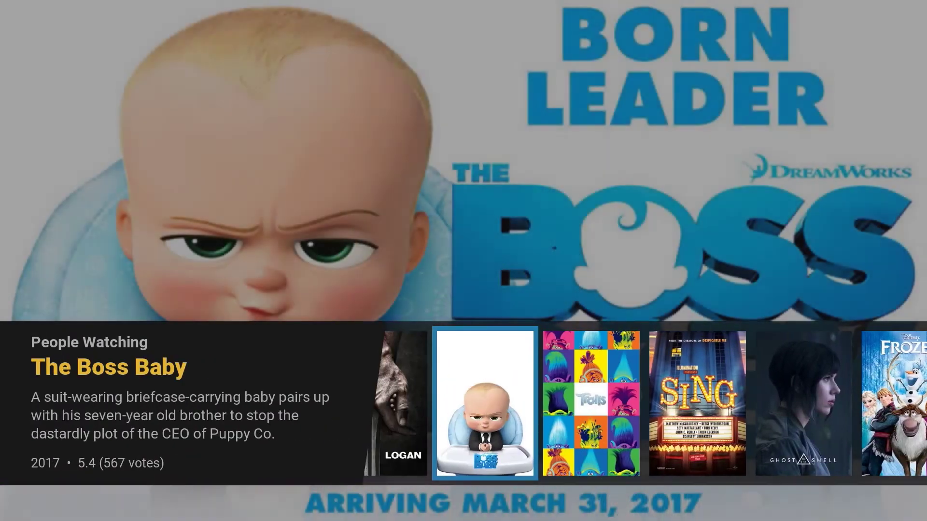
{"action": "key", "text": "Left"}
{"action": "key", "text": "Left"}
{"action": "key", "text": "Left"}
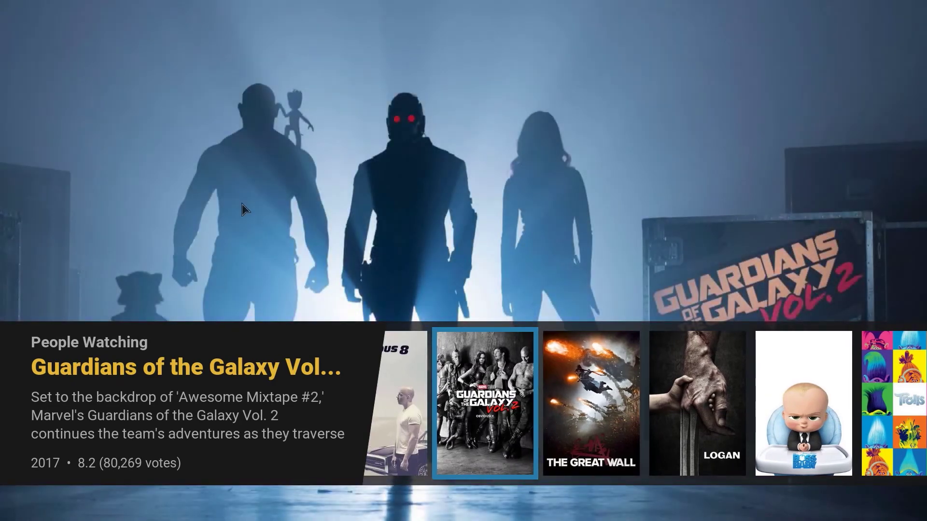